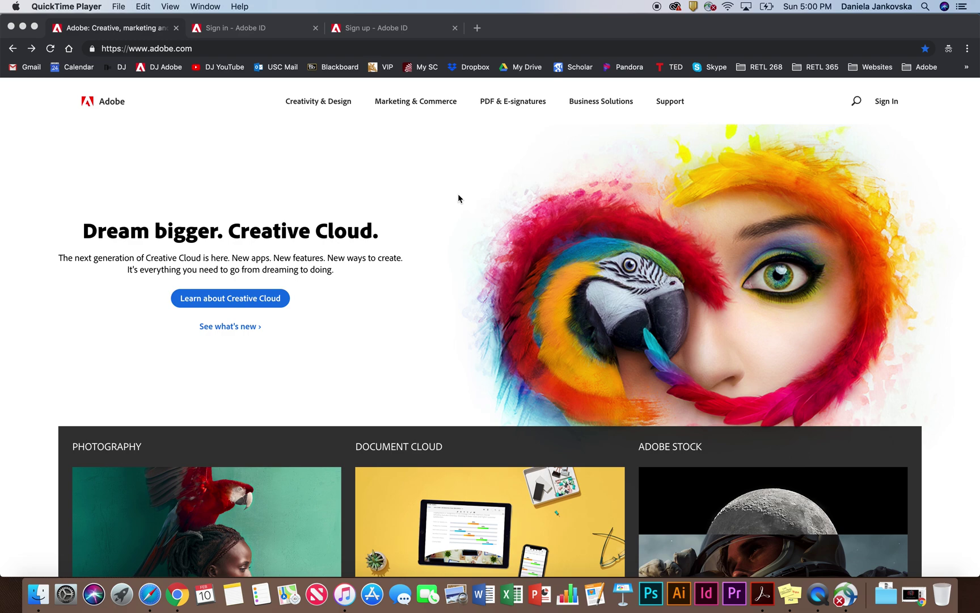
Step: Bring the Chrome window with the Adobe homepage forward and go to the Adobe ID sign-in page
{"action": "left_click", "coordinate": [325, 48]}
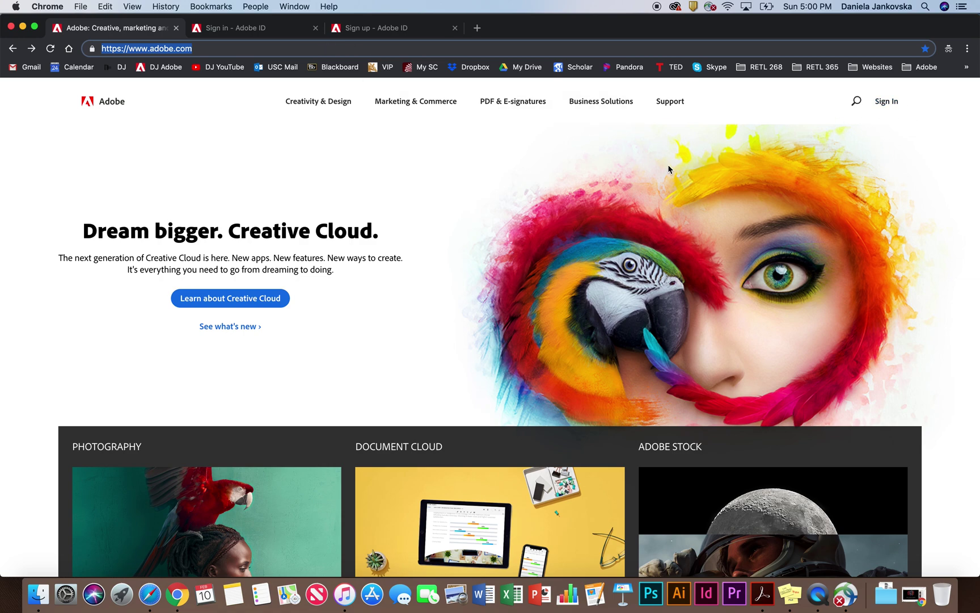
{"action": "left_click", "coordinate": [252, 29]}
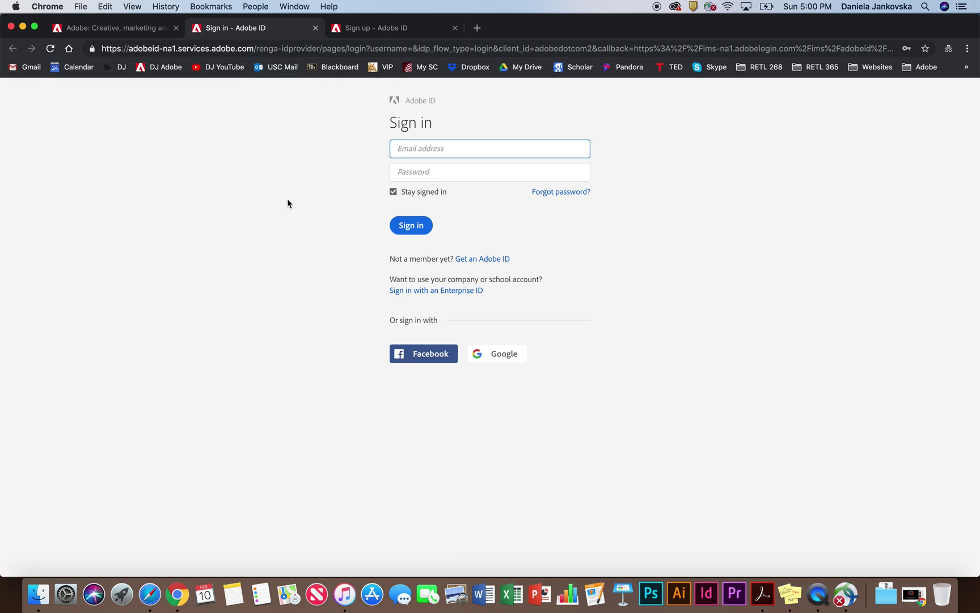
Step: View the Adobe ID sign-up page, then return to the sign-in tab
{"action": "left_click", "coordinate": [375, 28]}
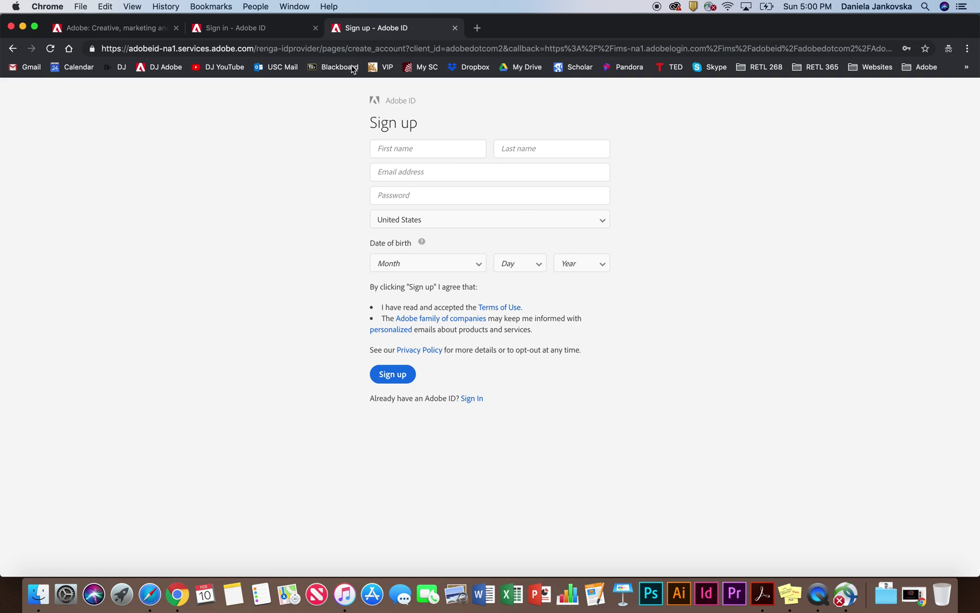
{"action": "key", "text": "ctrl+shift+Tab"}
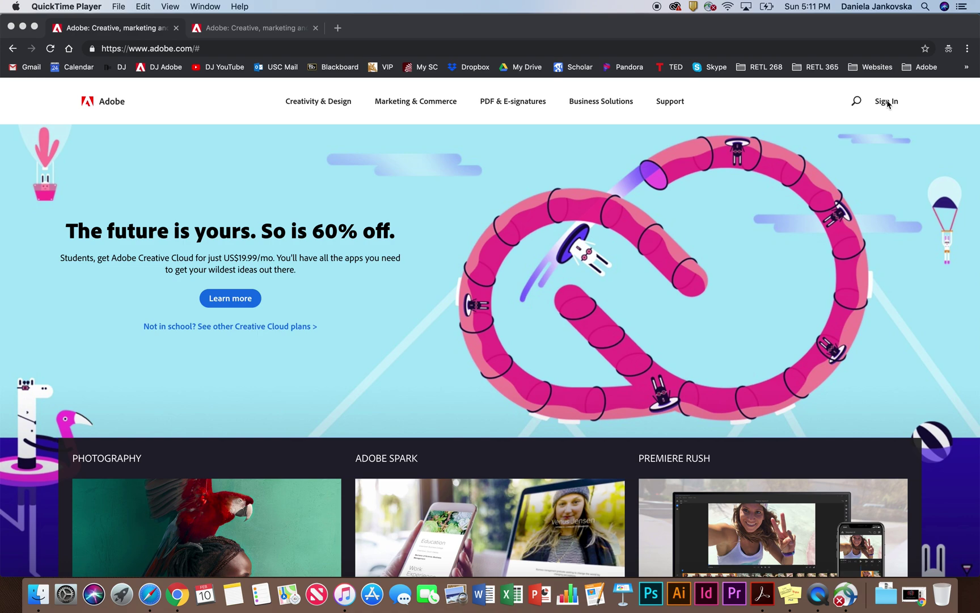
Step: Switch to the signed-in Adobe welcome tab and show its Creative Cloud plans and featured products
{"action": "left_click", "coordinate": [248, 29]}
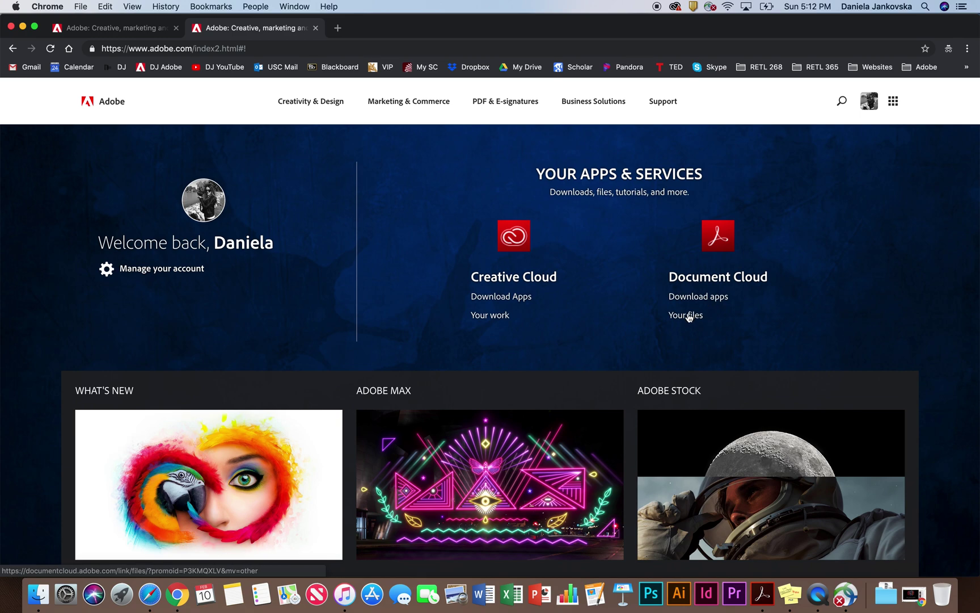
{"action": "left_click", "coordinate": [321, 112]}
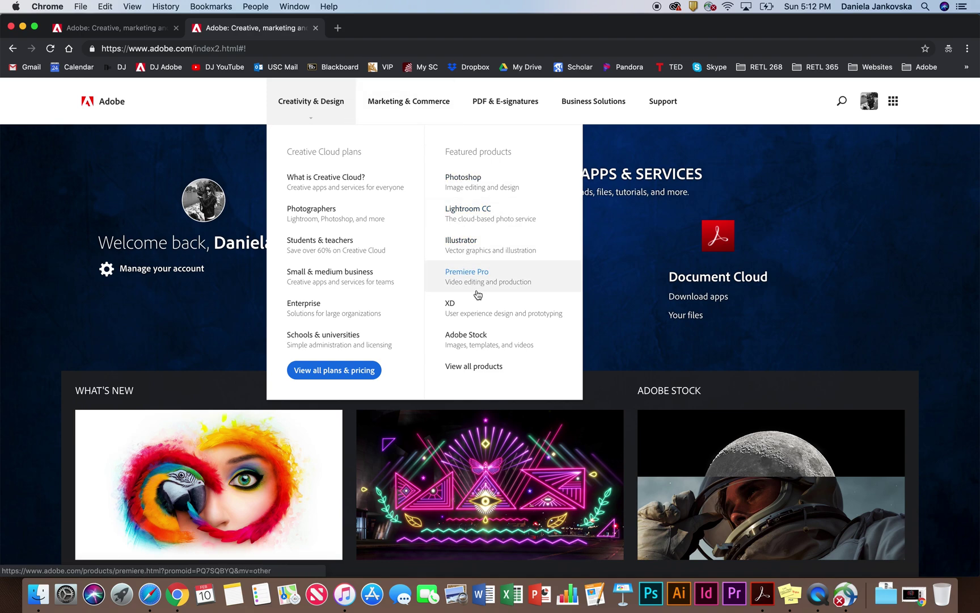
Step: From the all-products catalog, download the Creative Cloud desktop app installer
{"action": "left_click", "coordinate": [517, 371]}
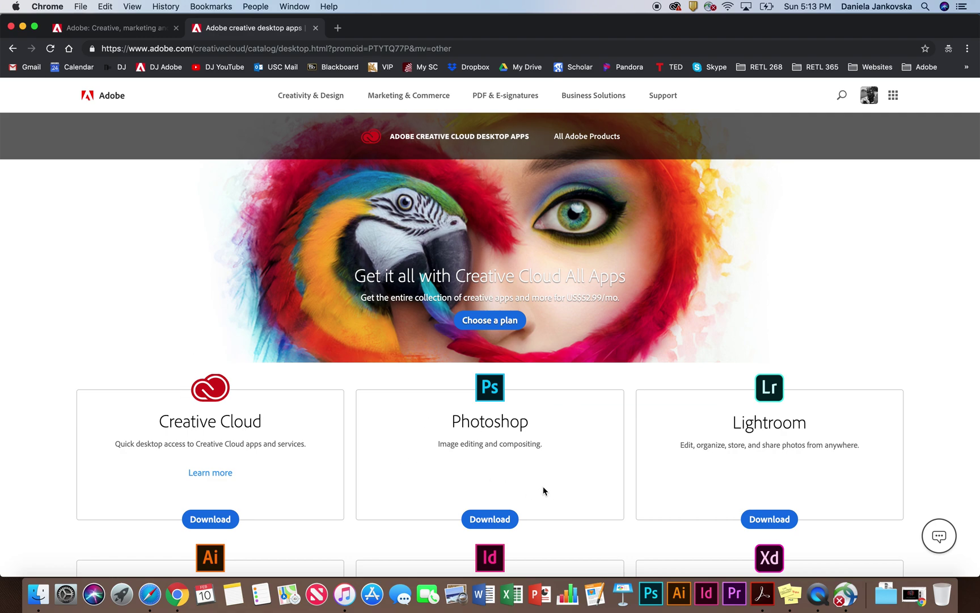
{"action": "scroll", "coordinate": [359, 495], "scroll_direction": "down", "scroll_amount": 3}
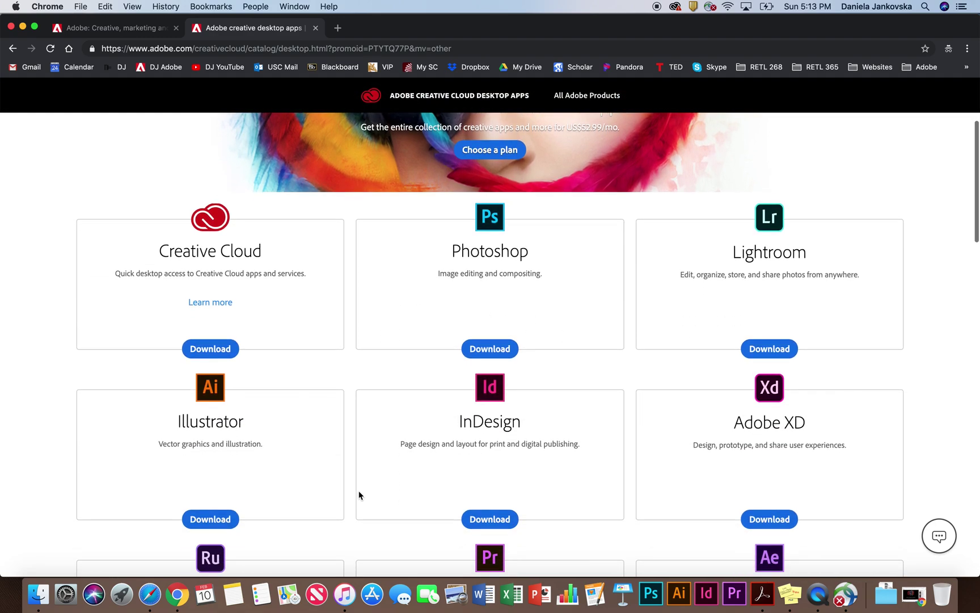
{"action": "scroll", "coordinate": [360, 495], "scroll_direction": "up", "scroll_amount": 2}
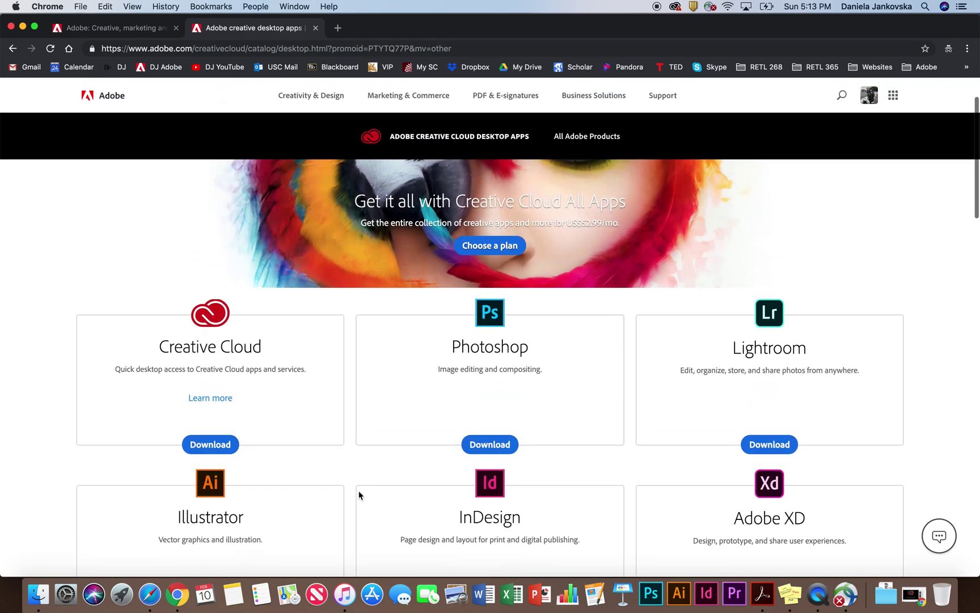
{"action": "left_click", "coordinate": [209, 445]}
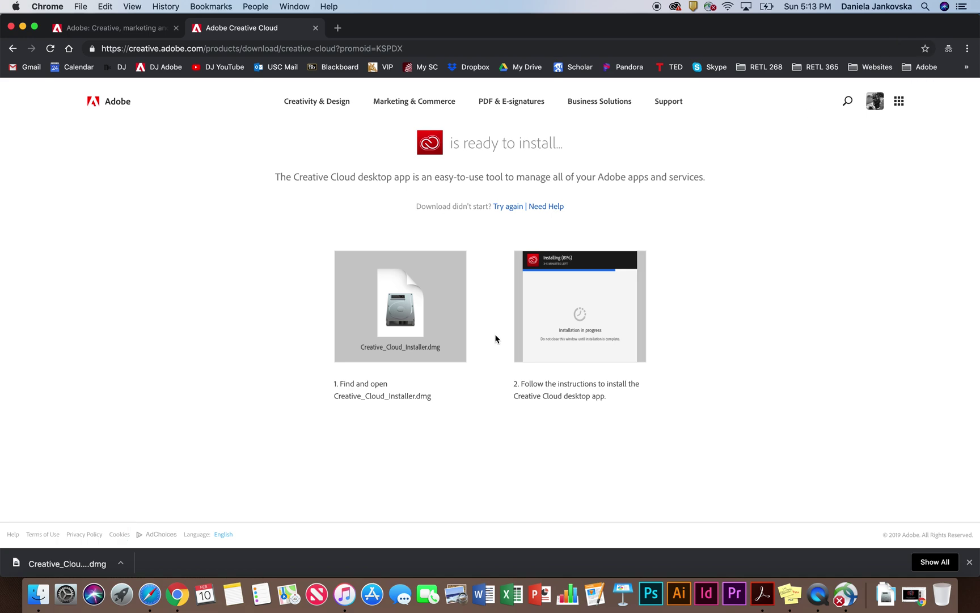
Step: Open a Finder window to locate Creative_Cloud_Installer.dmg
{"action": "left_click", "coordinate": [38, 594]}
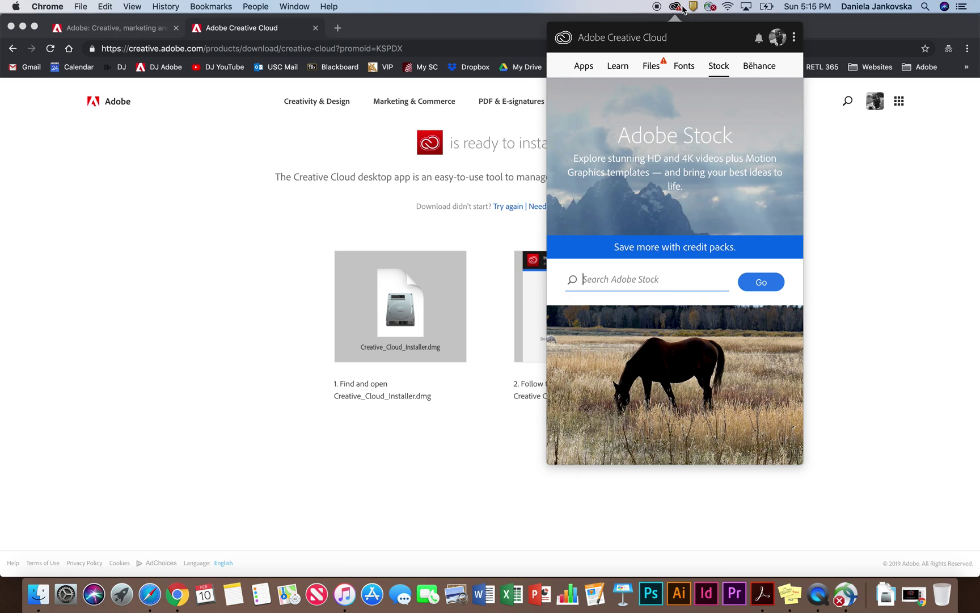
Step: Reopen the Creative Cloud panel, check the signed-in Adobe account, and switch to the Apps list
{"action": "left_click", "coordinate": [675, 7]}
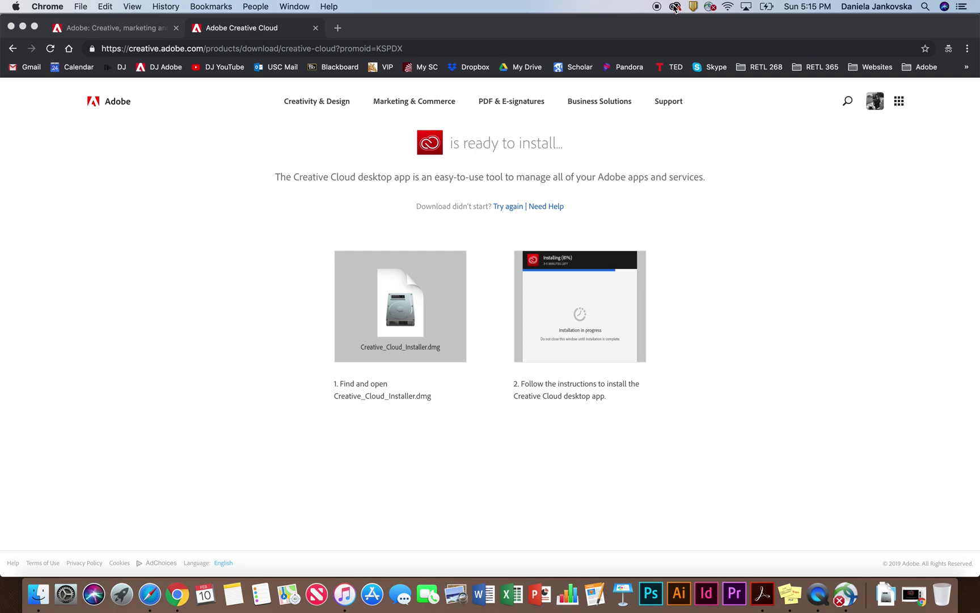
{"action": "left_click", "coordinate": [675, 7]}
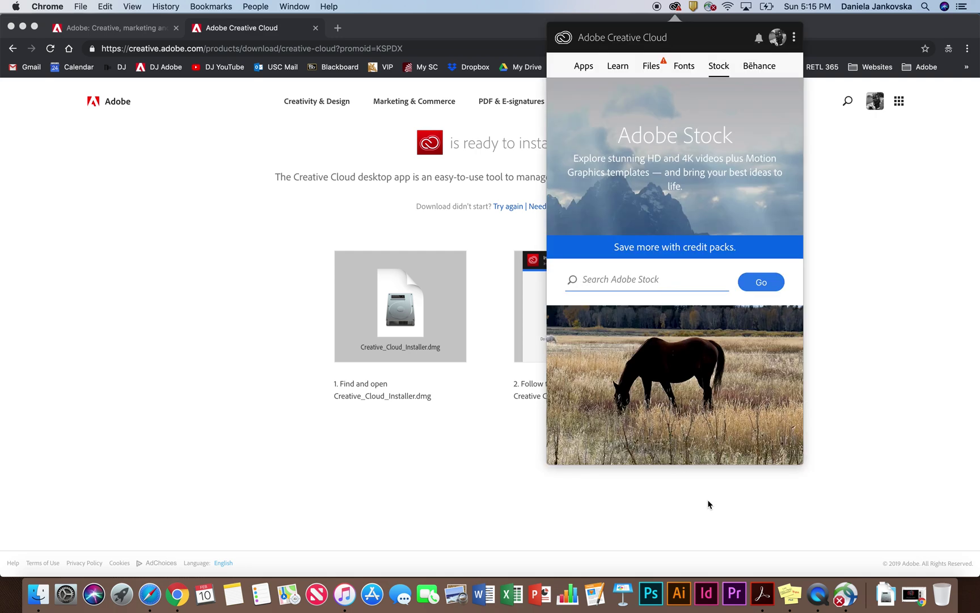
{"action": "left_click", "coordinate": [926, 6]}
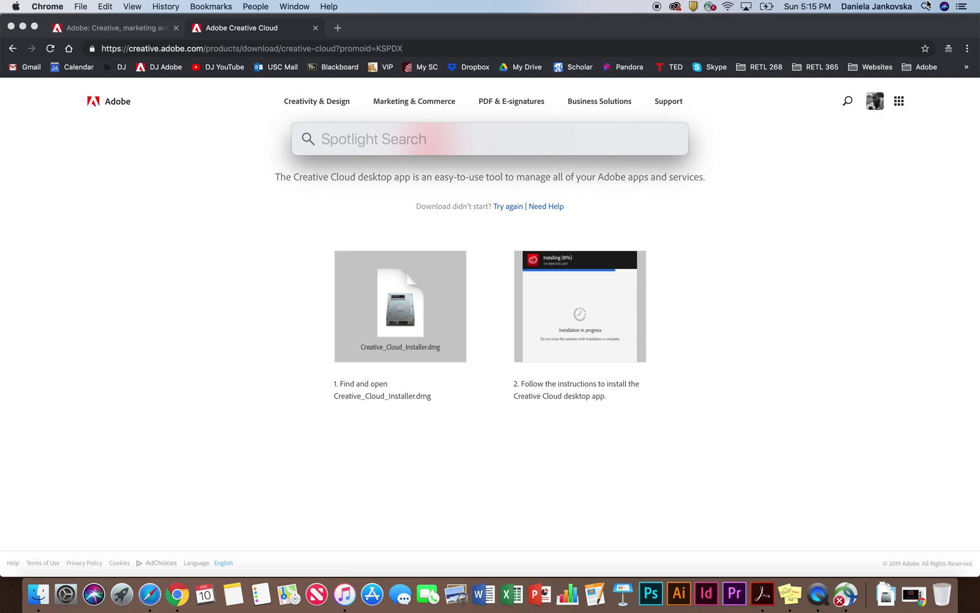
{"action": "left_click", "coordinate": [675, 6]}
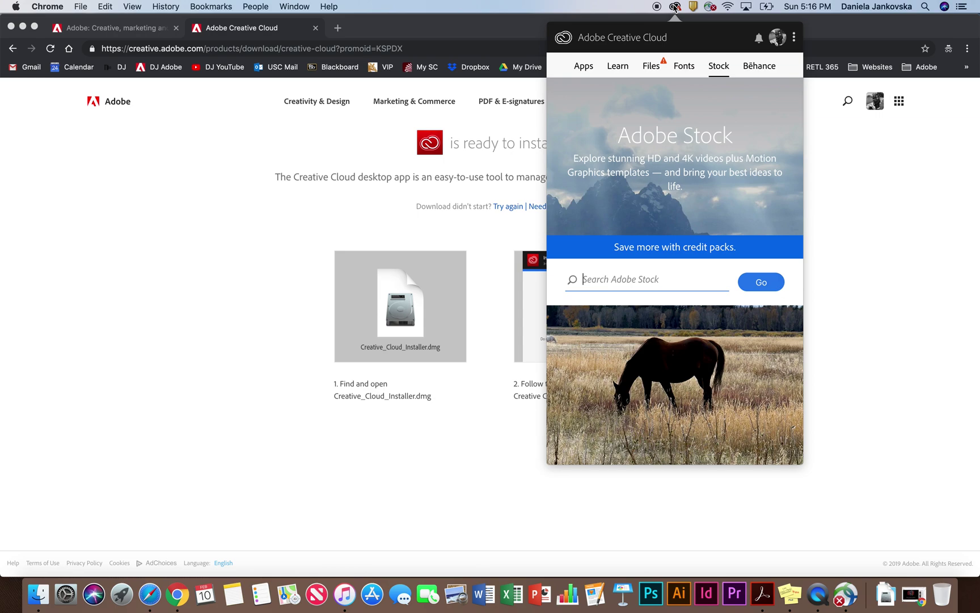
{"action": "left_click", "coordinate": [778, 37]}
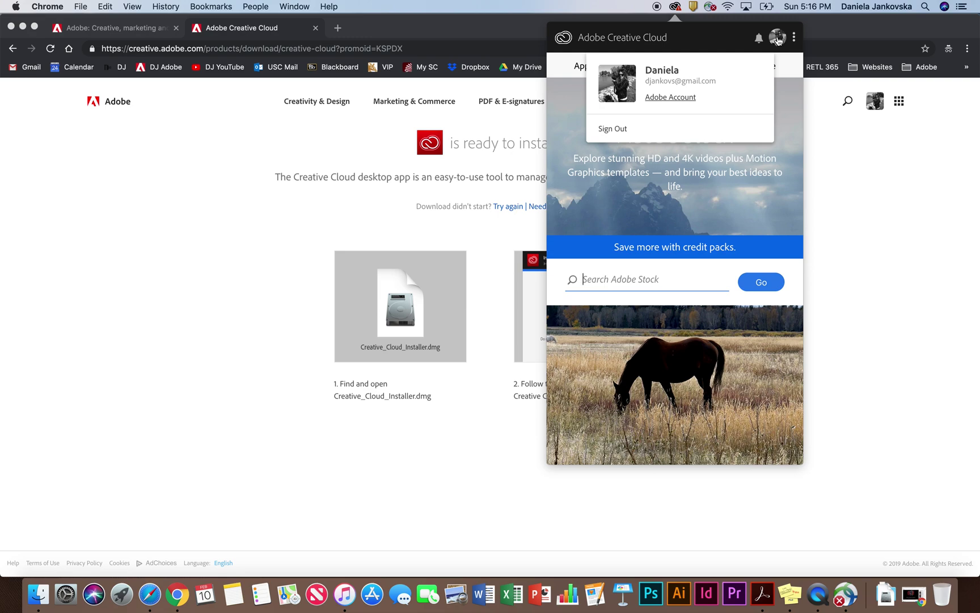
{"action": "left_click", "coordinate": [582, 67]}
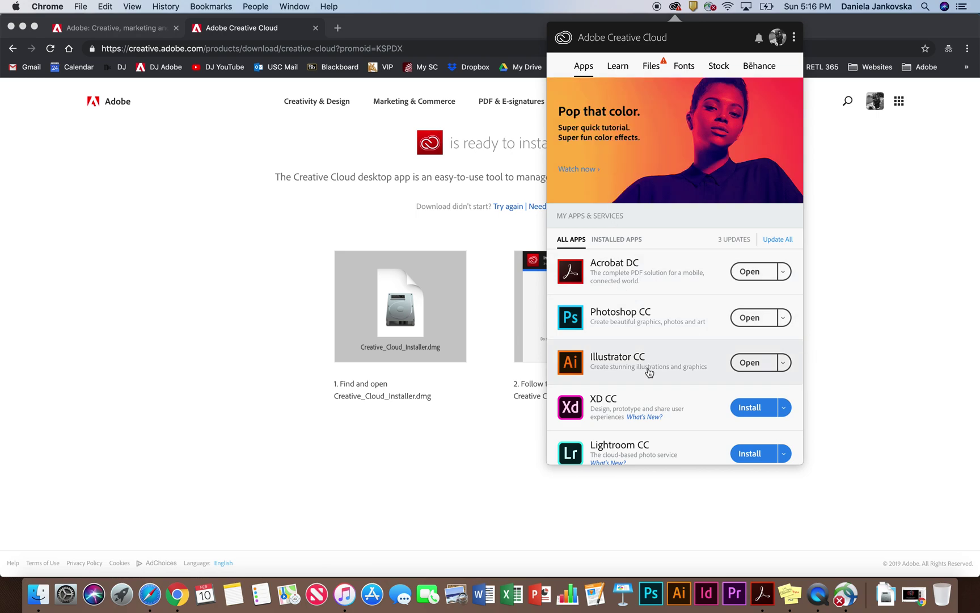
Step: Scroll the Apps list and start installing After Effects CC
{"action": "scroll", "coordinate": [649, 373], "scroll_direction": "down", "scroll_amount": 5}
{"action": "scroll", "coordinate": [648, 373], "scroll_direction": "down", "scroll_amount": 10}
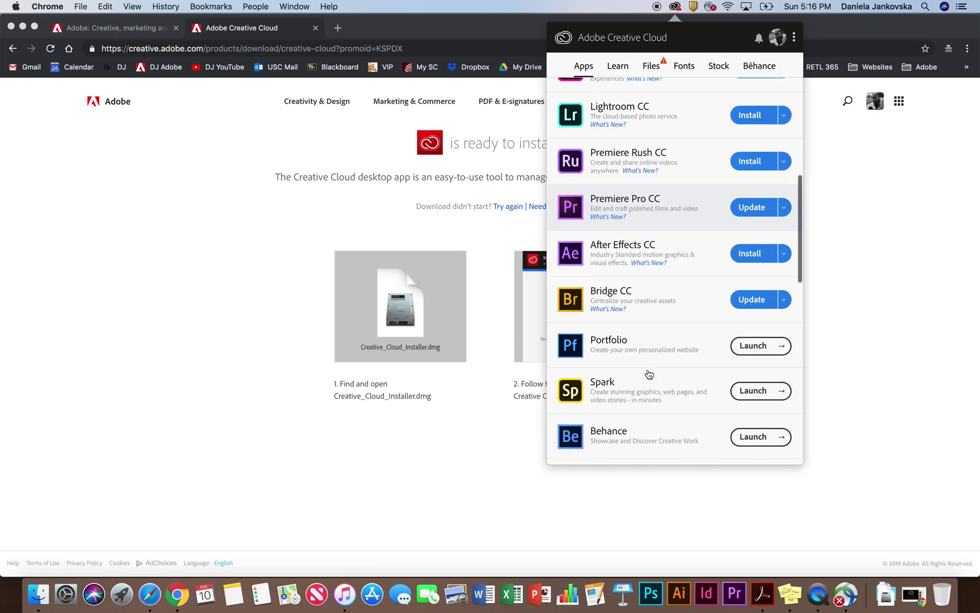
{"action": "scroll", "coordinate": [648, 372], "scroll_direction": "down", "scroll_amount": 3}
{"action": "scroll", "coordinate": [658, 363], "scroll_direction": "up", "scroll_amount": 8}
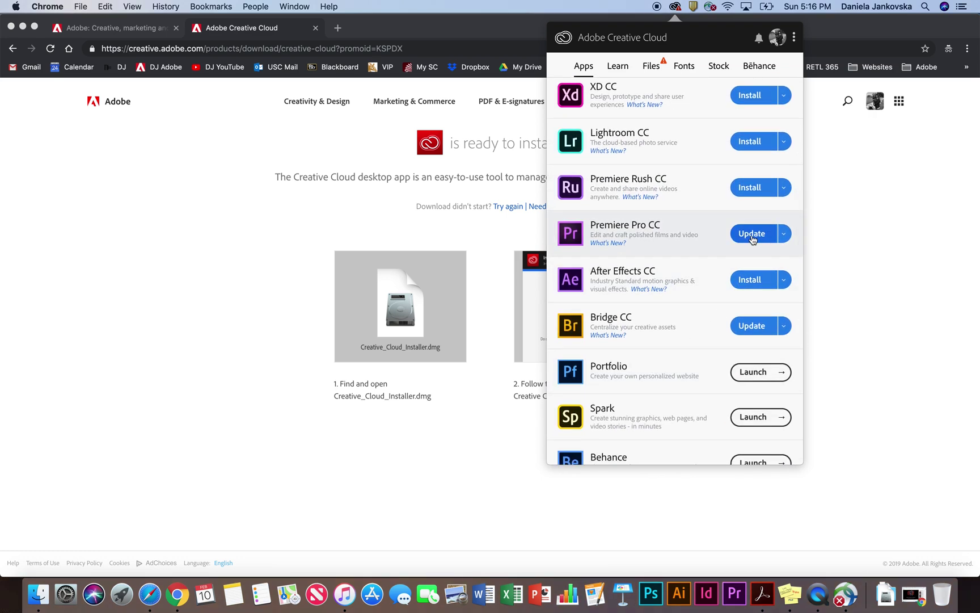
{"action": "left_click", "coordinate": [758, 280]}
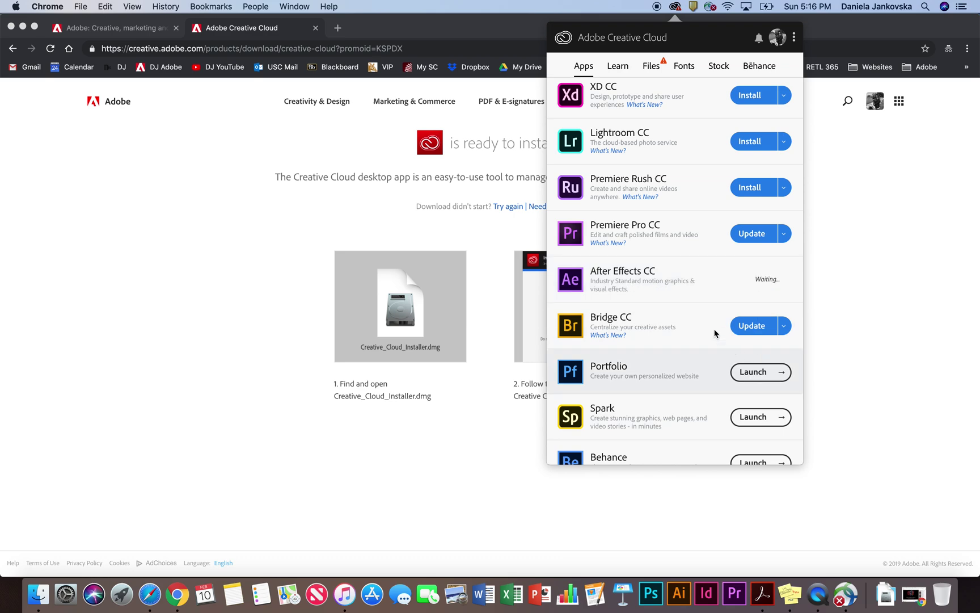
Step: Check the extra options menus for Photoshop CC and Illustrator CC
{"action": "left_click", "coordinate": [784, 319]}
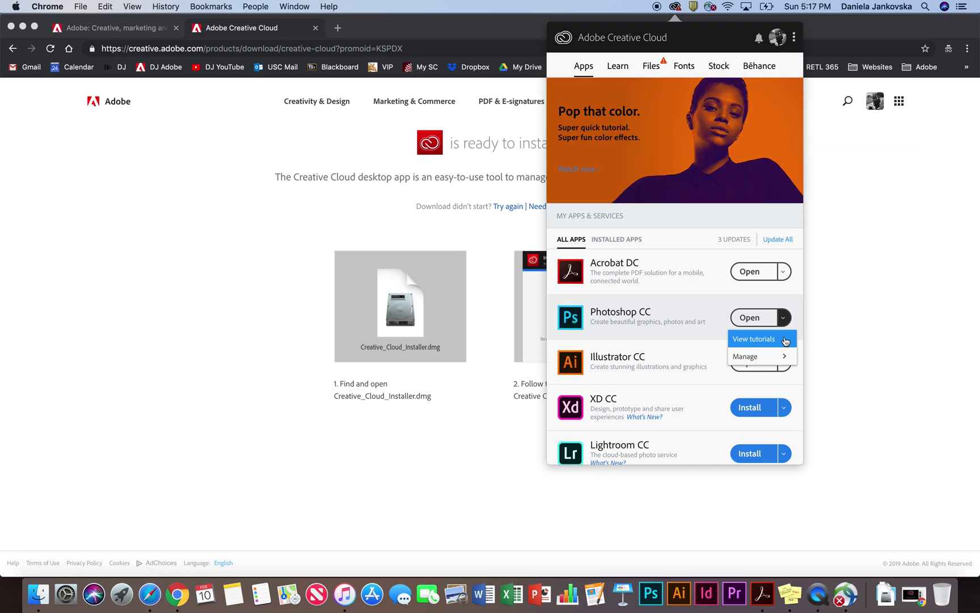
{"action": "left_click", "coordinate": [672, 325]}
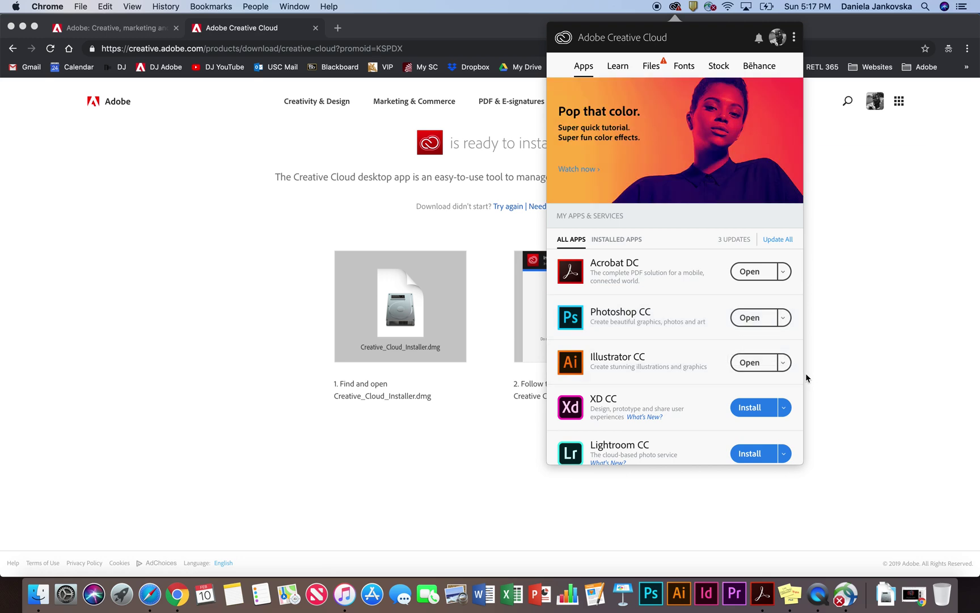
{"action": "left_click", "coordinate": [783, 362]}
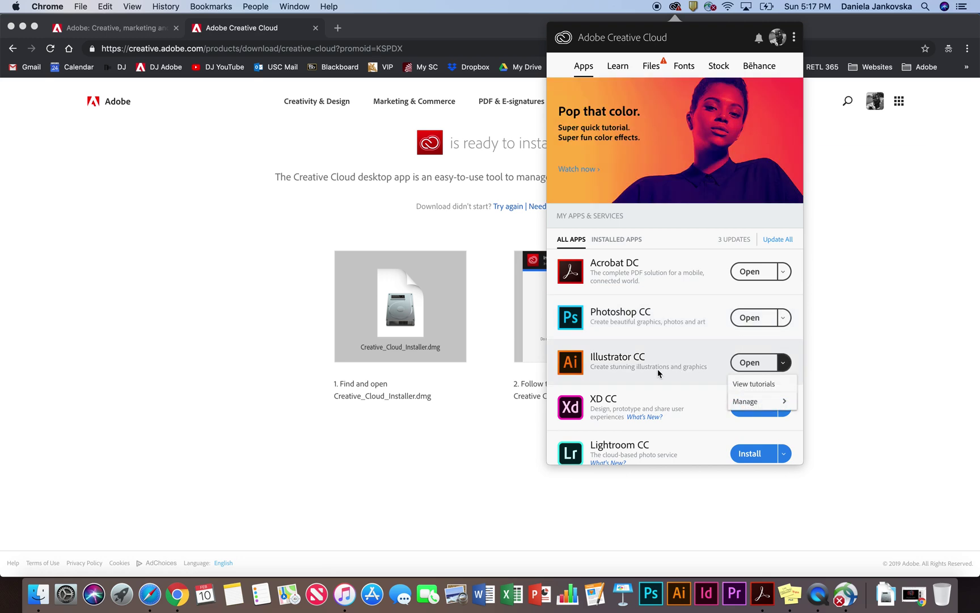
{"action": "left_click", "coordinate": [786, 367]}
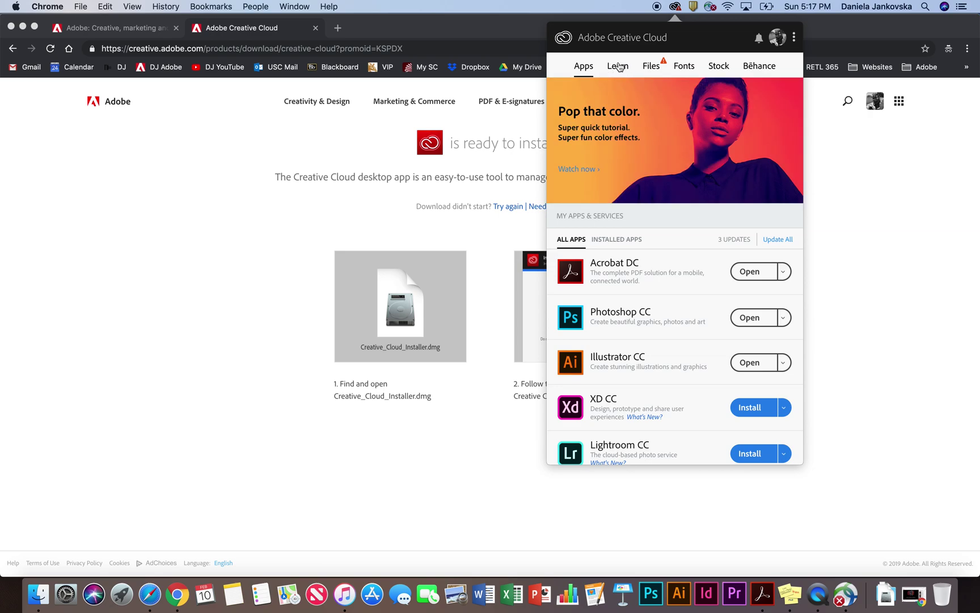
Step: Browse the featured tutorials in Creative Cloud's Learn section
{"action": "left_click", "coordinate": [618, 67]}
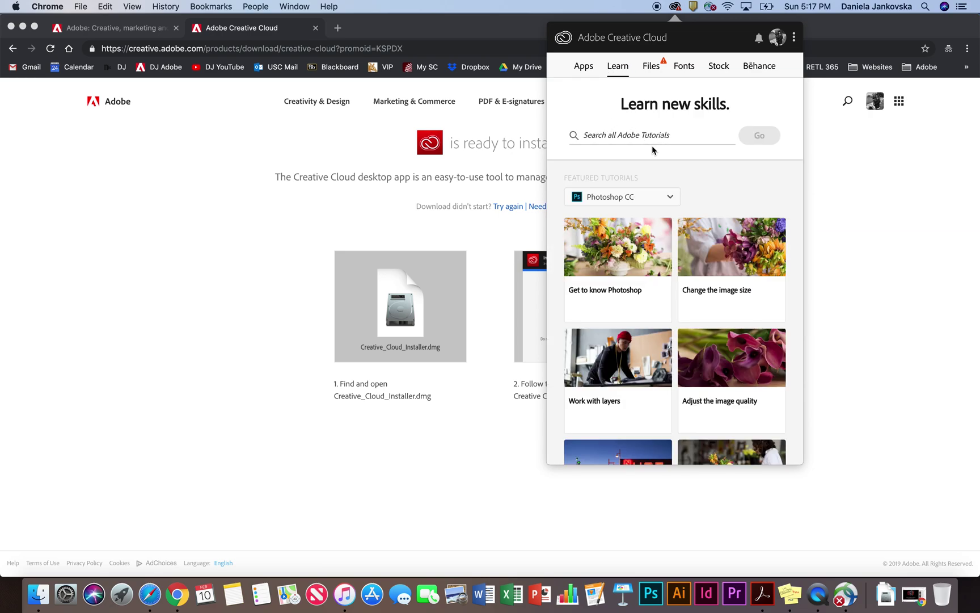
{"action": "scroll", "coordinate": [685, 295], "scroll_direction": "down", "scroll_amount": 5}
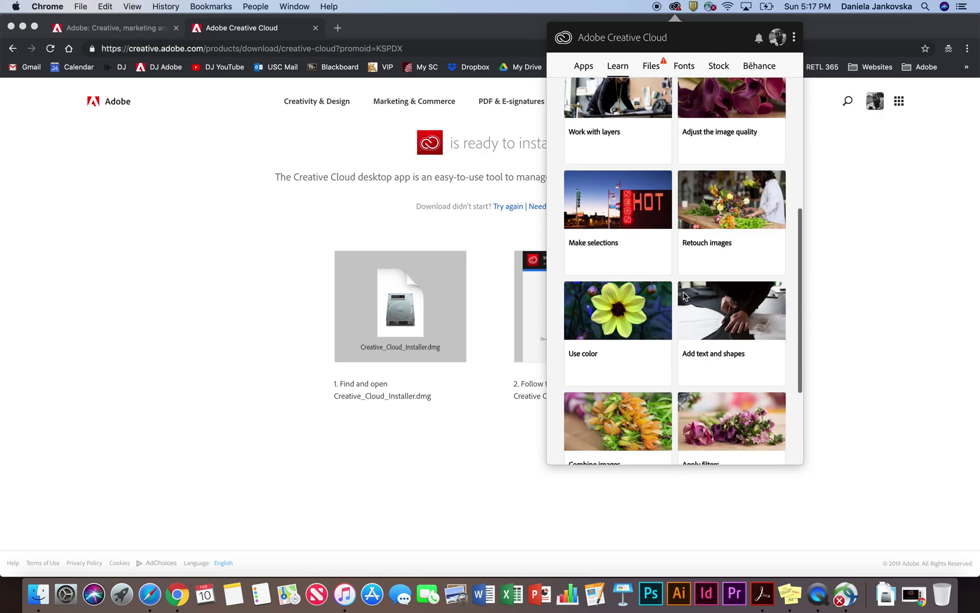
{"action": "scroll", "coordinate": [684, 295], "scroll_direction": "down", "scroll_amount": 3}
{"action": "scroll", "coordinate": [685, 295], "scroll_direction": "up", "scroll_amount": 10}
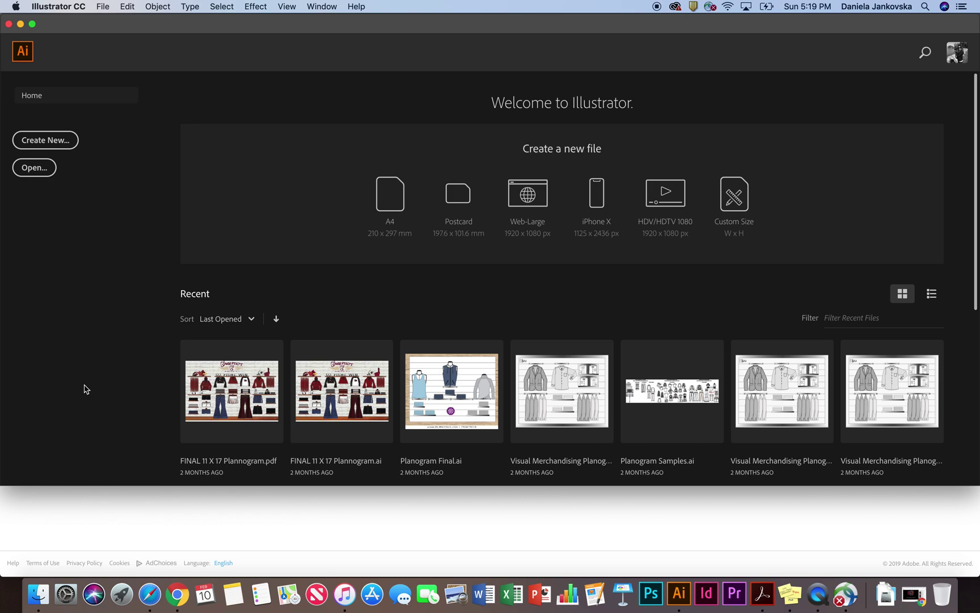
Step: Inspect the Options in Illustrator's dock menu, closing and reopening the menu
{"action": "right_click", "coordinate": [680, 594]}
{"action": "mouse_move", "coordinate": [746, 523]}
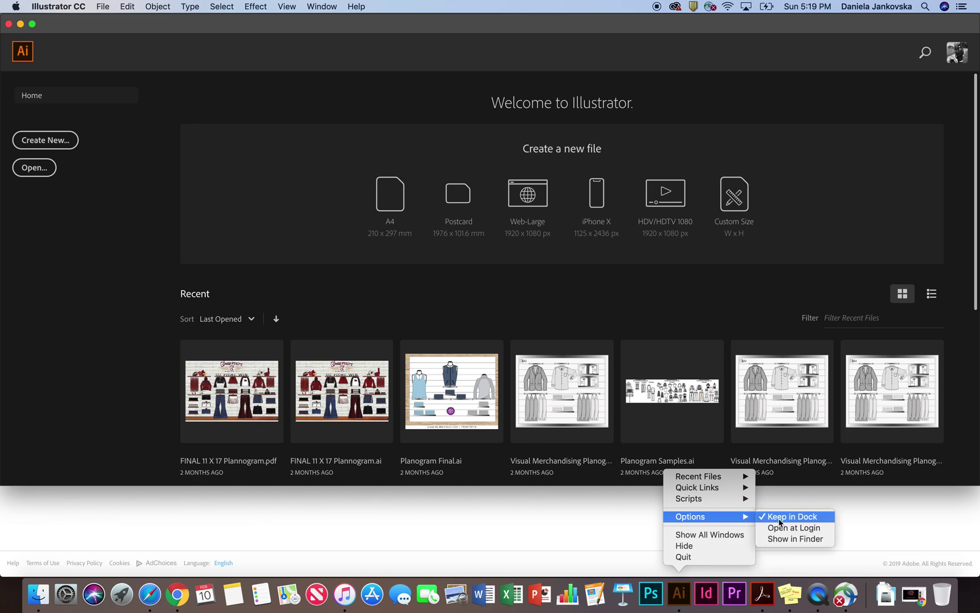
{"action": "left_click", "coordinate": [680, 595]}
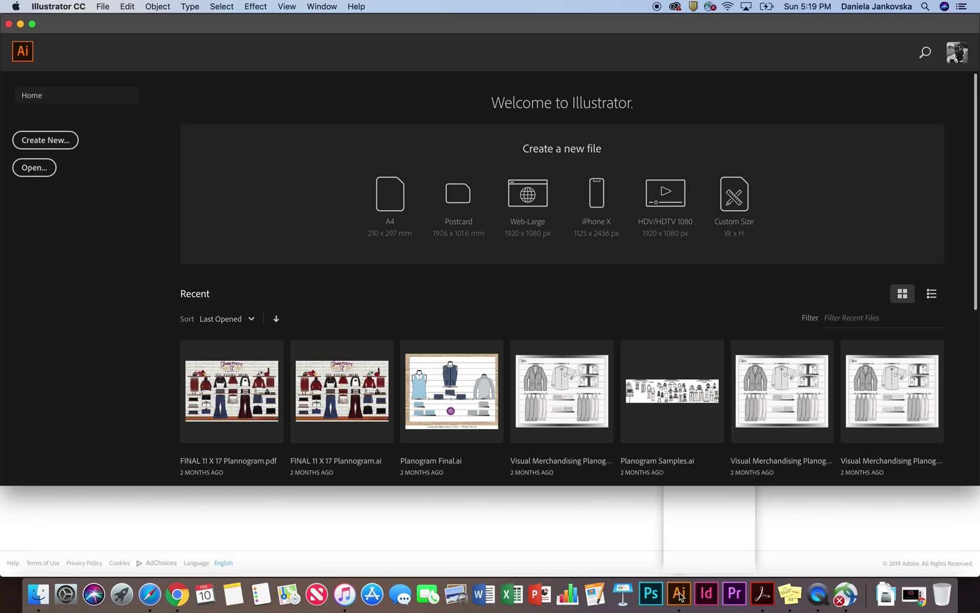
{"action": "right_click", "coordinate": [680, 594]}
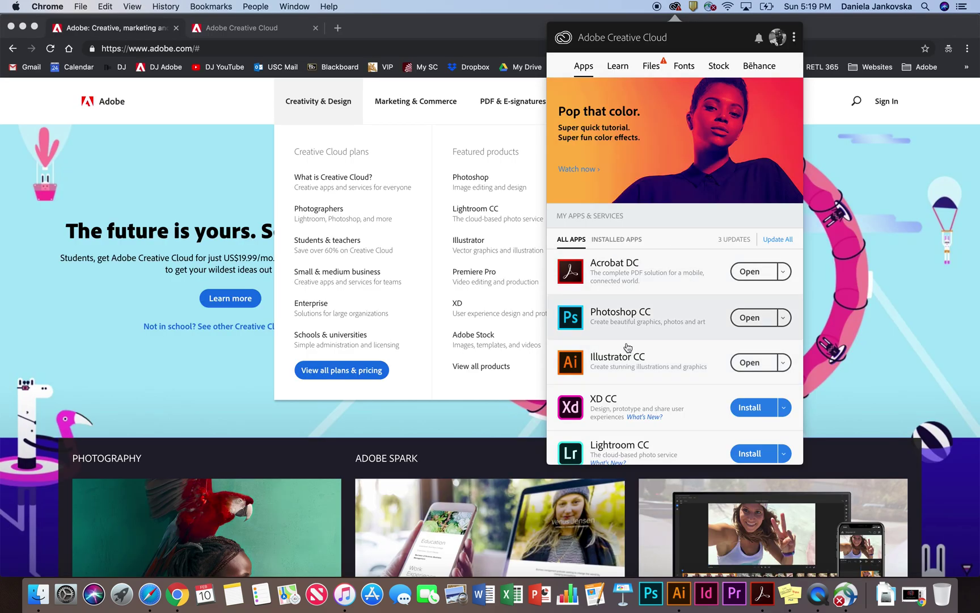
Step: Start the Photoshop download from Adobe's all-products catalog, then bring up Illustrator's New Document dialog
{"action": "left_click", "coordinate": [447, 31]}
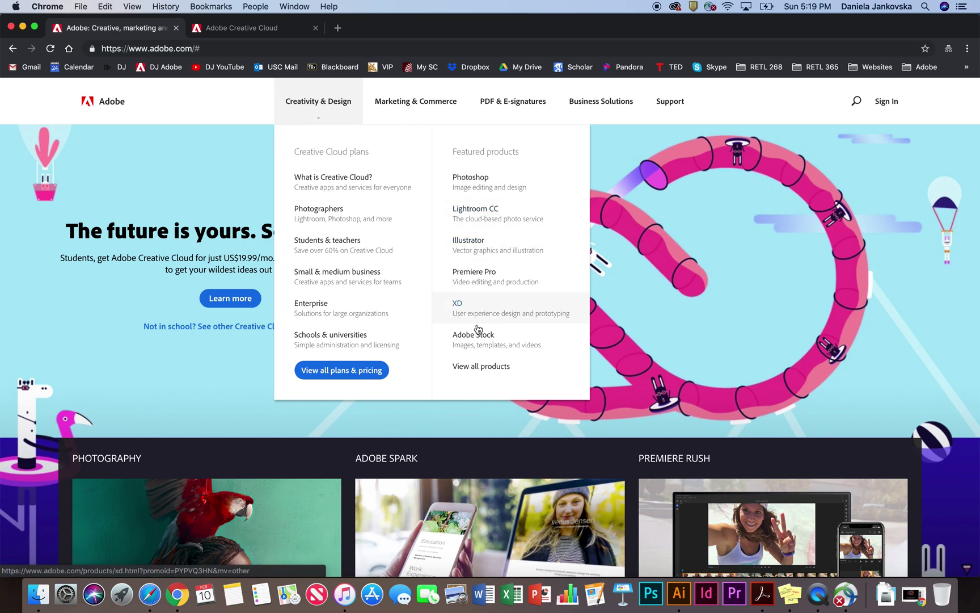
{"action": "left_click", "coordinate": [526, 368]}
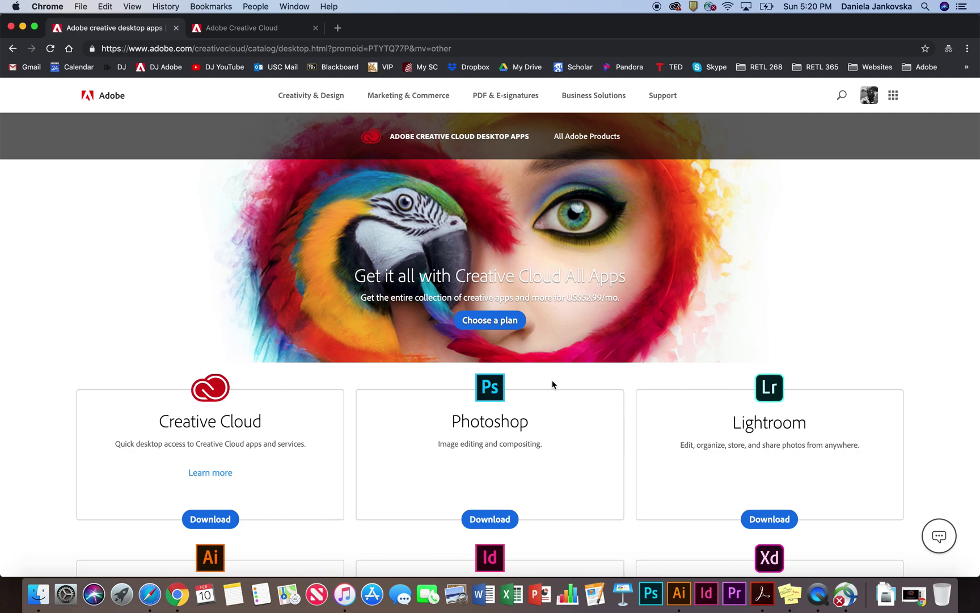
{"action": "scroll", "coordinate": [743, 431], "scroll_direction": "down", "scroll_amount": 5}
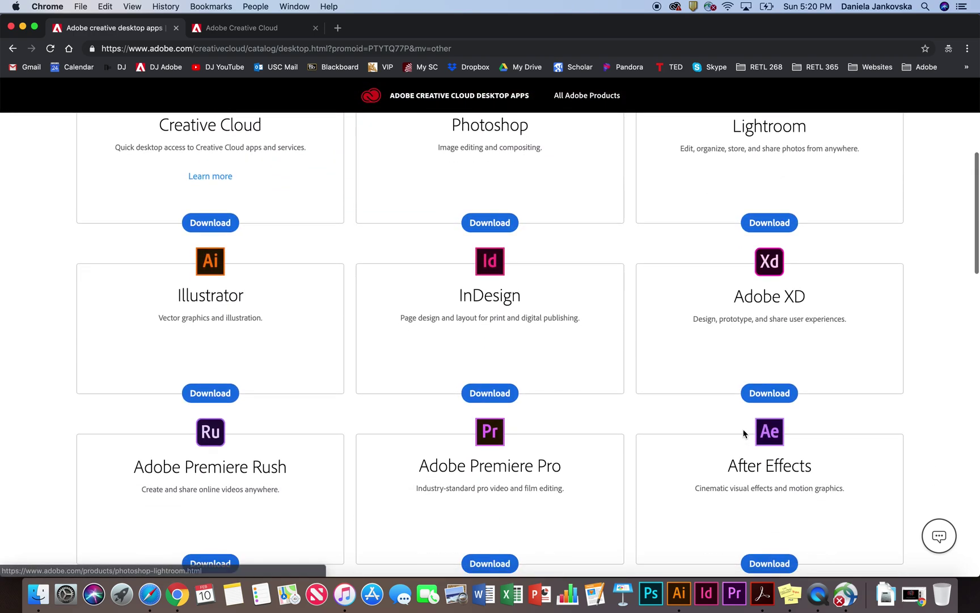
{"action": "scroll", "coordinate": [744, 432], "scroll_direction": "up", "scroll_amount": 3}
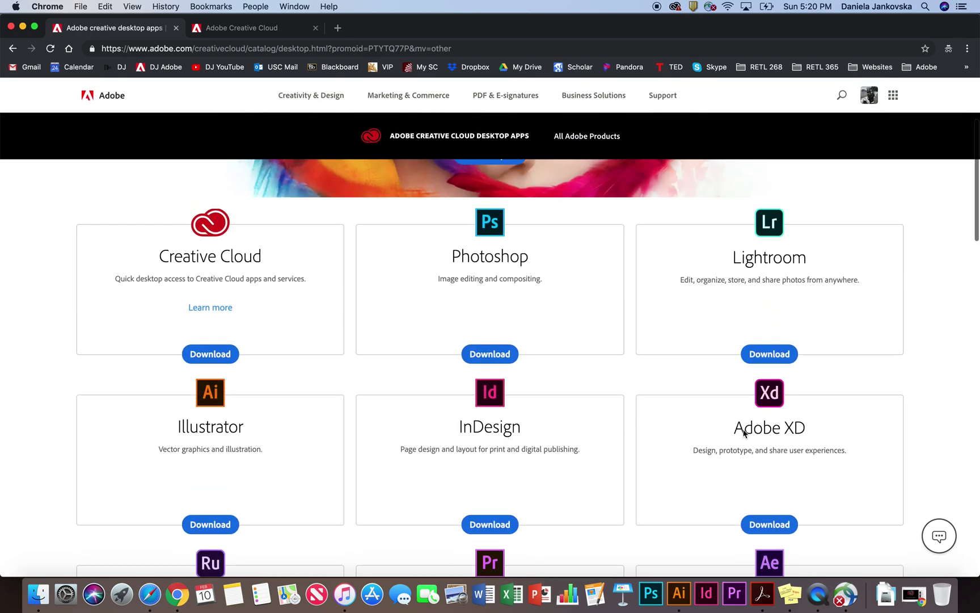
{"action": "left_click", "coordinate": [503, 356]}
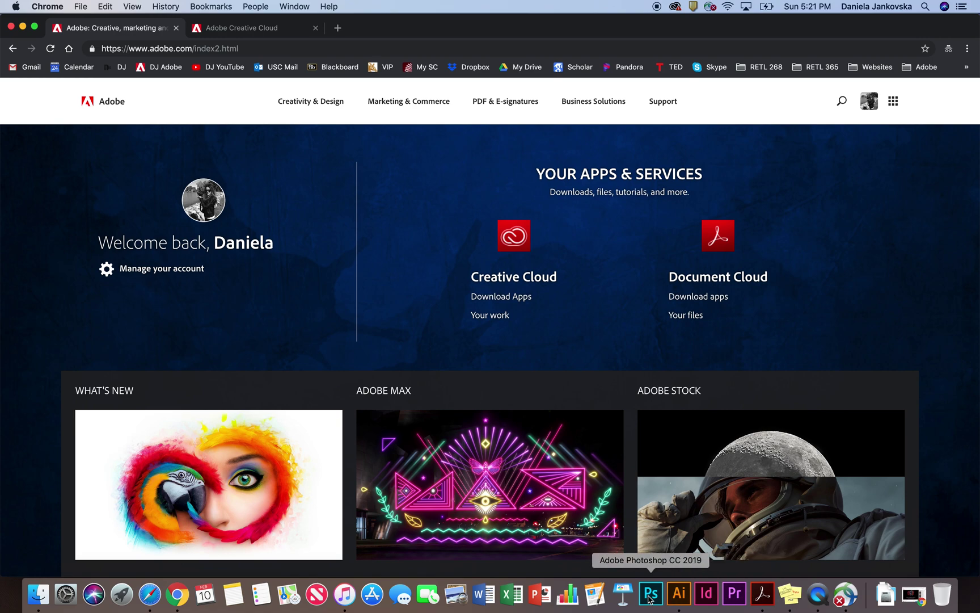
{"action": "left_click", "coordinate": [679, 593]}
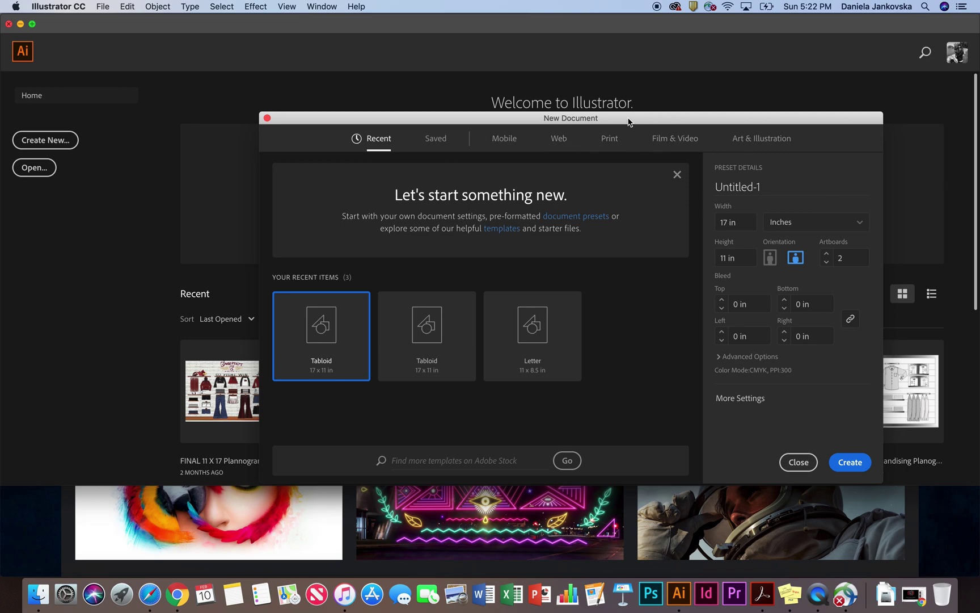
Step: Create a blank Letter-size (612 × 792 pt) document from the Print presets
{"action": "left_click", "coordinate": [608, 141]}
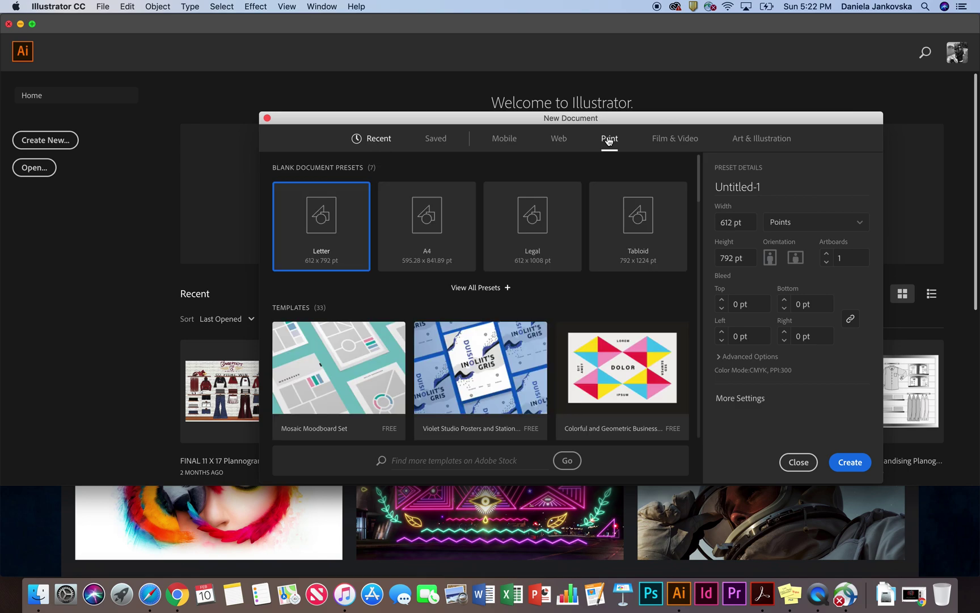
{"action": "left_click", "coordinate": [475, 290]}
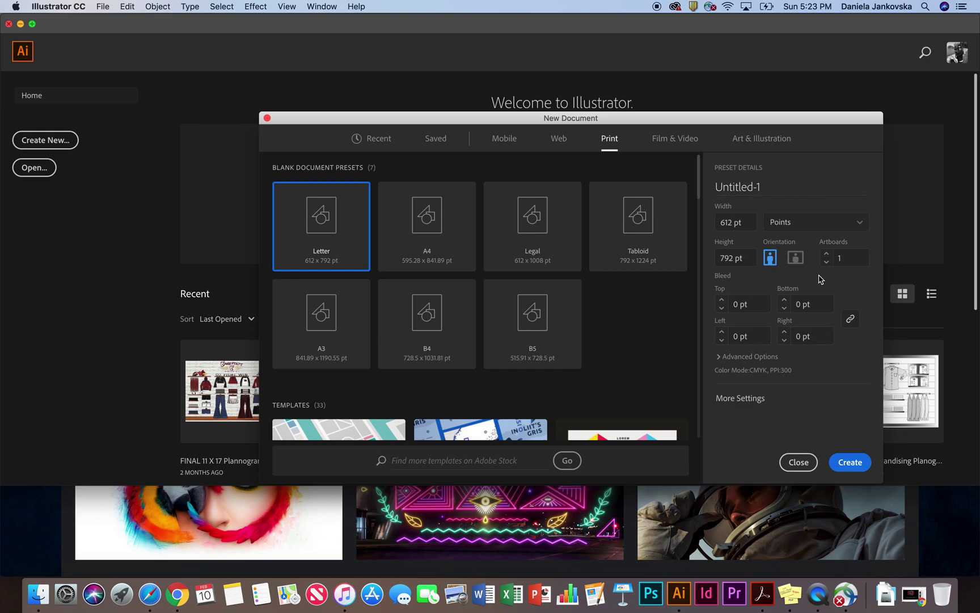
{"action": "left_click", "coordinate": [849, 462]}
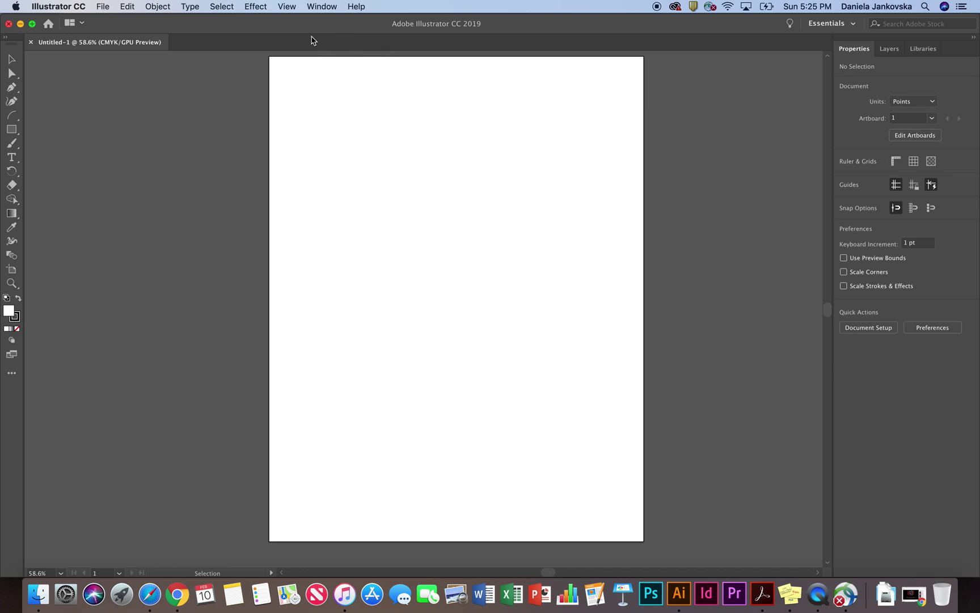
Step: Turn on the Control bar from the Window menu and collapse the Properties dock to icons
{"action": "left_click", "coordinate": [330, 4]}
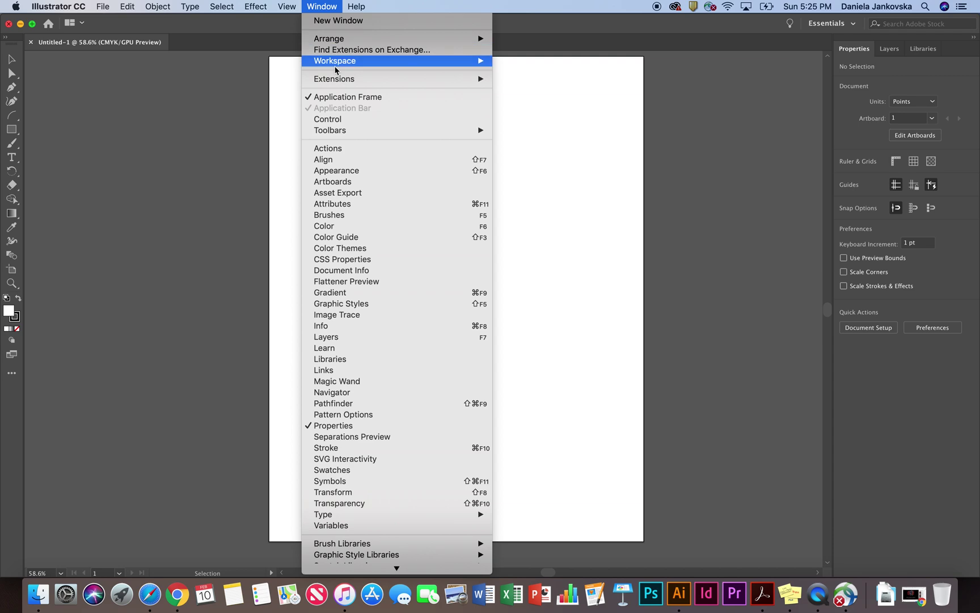
{"action": "left_click", "coordinate": [363, 120]}
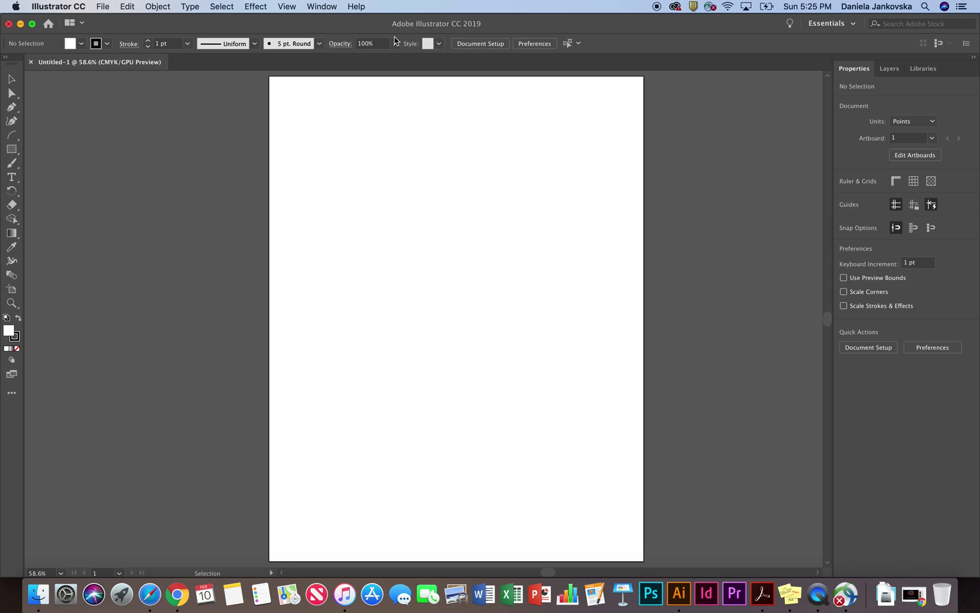
{"action": "left_click", "coordinate": [973, 57]}
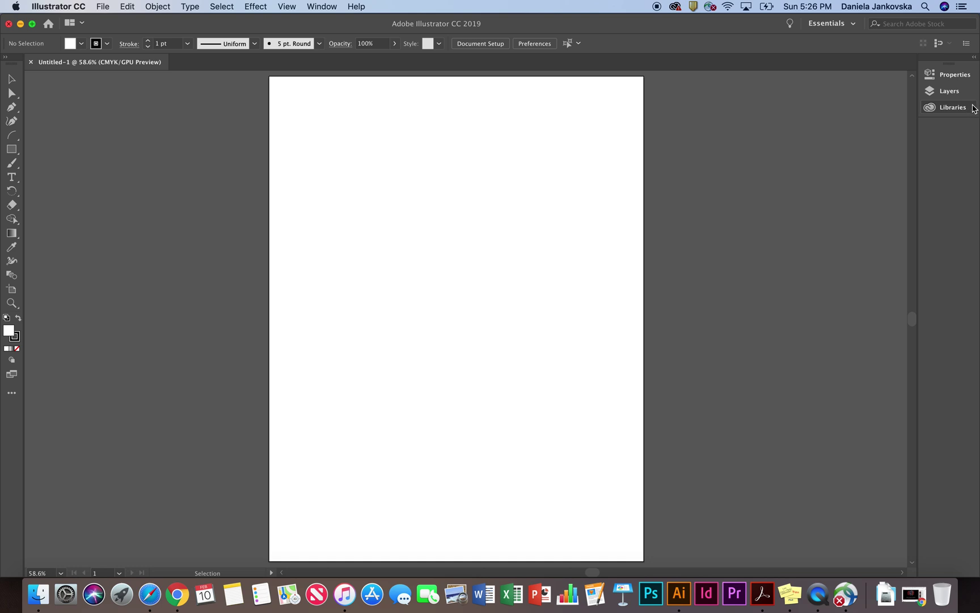
Step: Drag the Libraries panel out of the dock, close it, and open the Color panel
{"action": "left_click_drag", "start_coordinate": [971, 108], "coordinate": [749, 153]}
{"action": "left_click", "coordinate": [715, 154]}
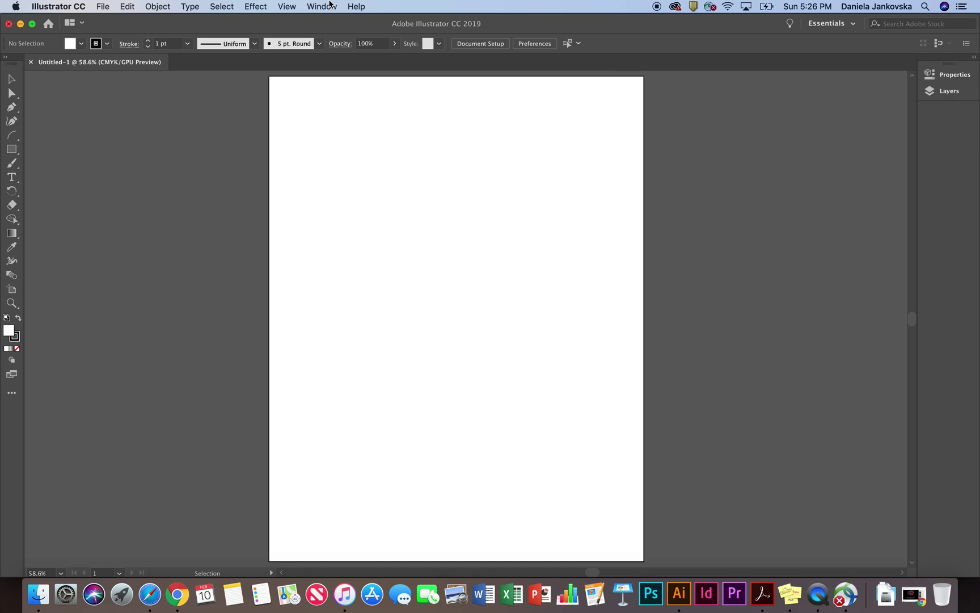
{"action": "left_click", "coordinate": [324, 5]}
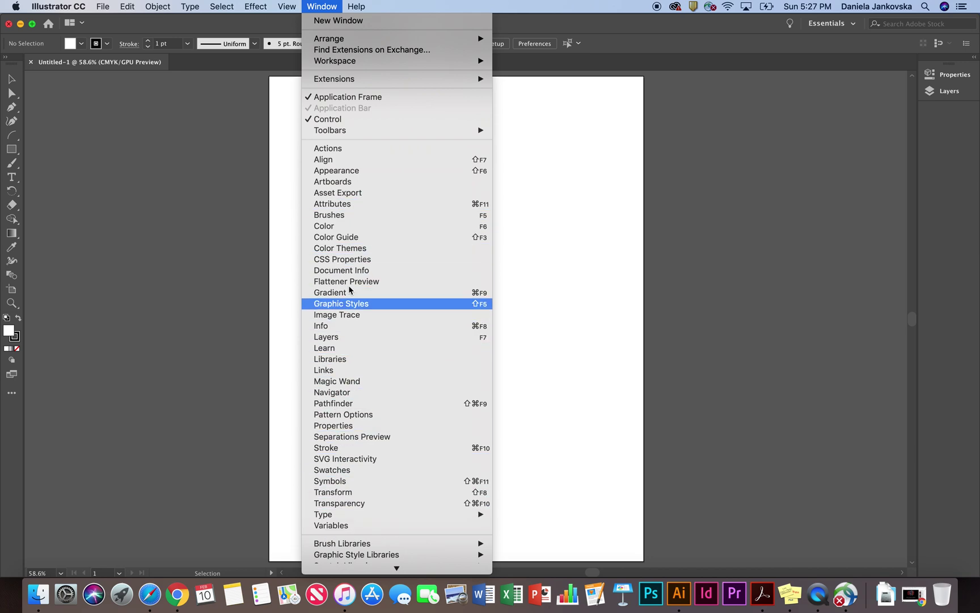
{"action": "left_click", "coordinate": [349, 226]}
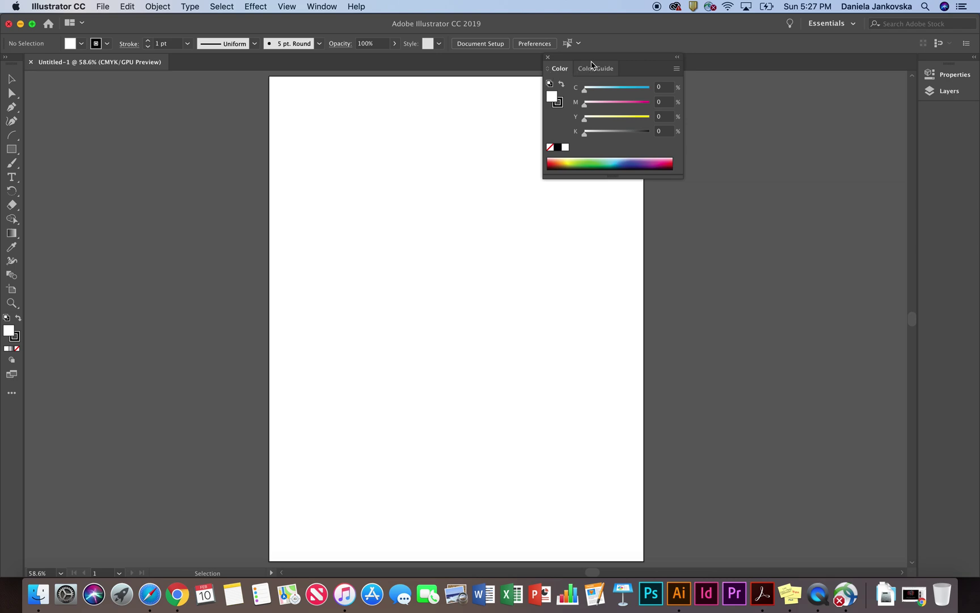
Step: Collapse and re-expand the Color panel, then close the floating Properties panel
{"action": "left_click", "coordinate": [678, 59]}
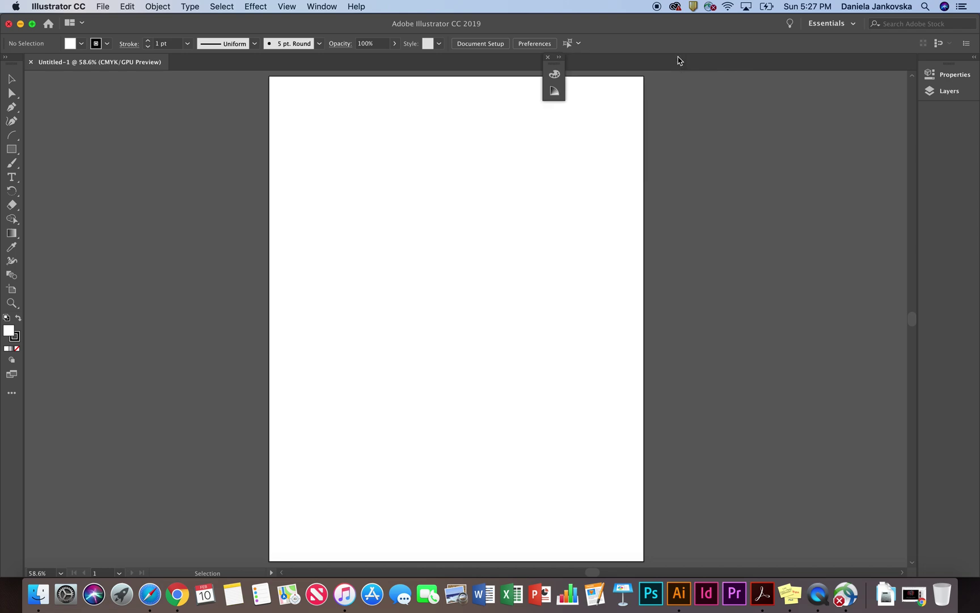
{"action": "left_click", "coordinate": [561, 61]}
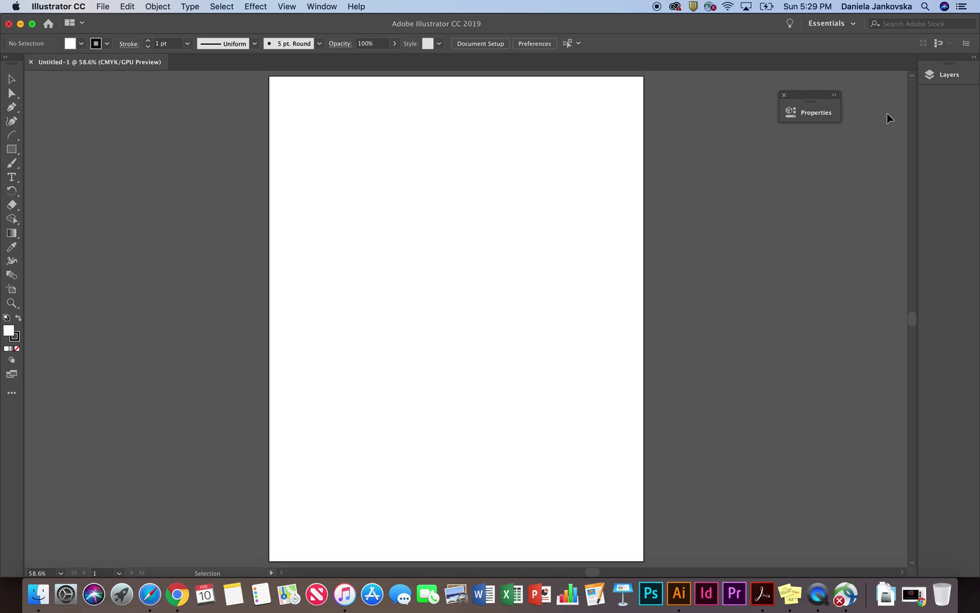
{"action": "left_click", "coordinate": [784, 94]}
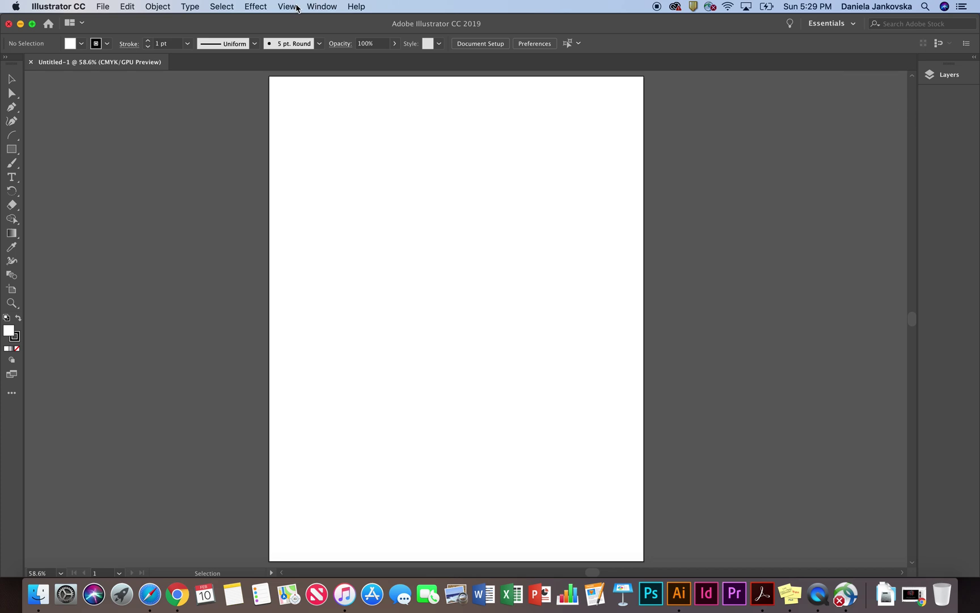
Step: Open the Color panel and dock it above the Layers panel
{"action": "left_click", "coordinate": [319, 5]}
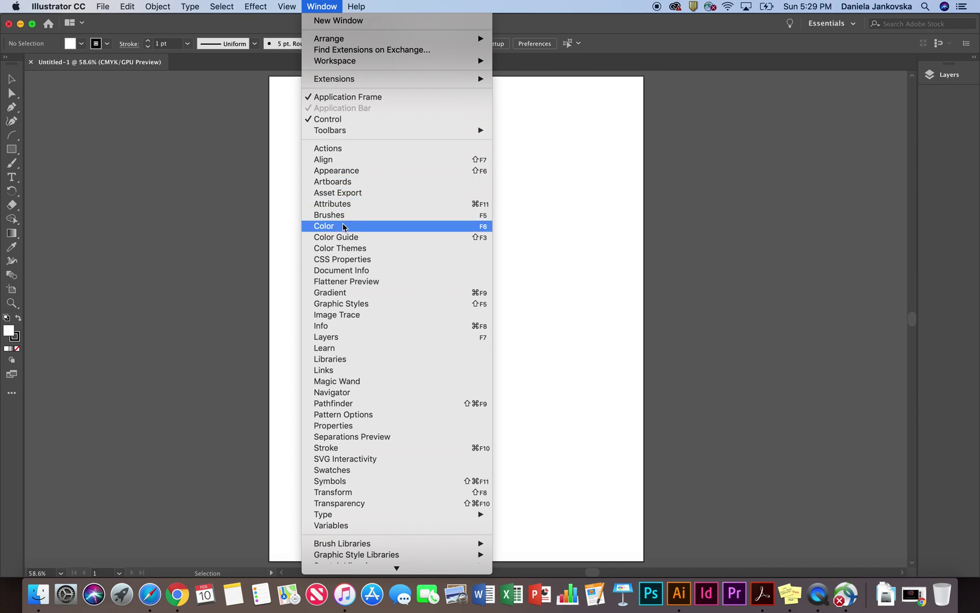
{"action": "left_click", "coordinate": [373, 228]}
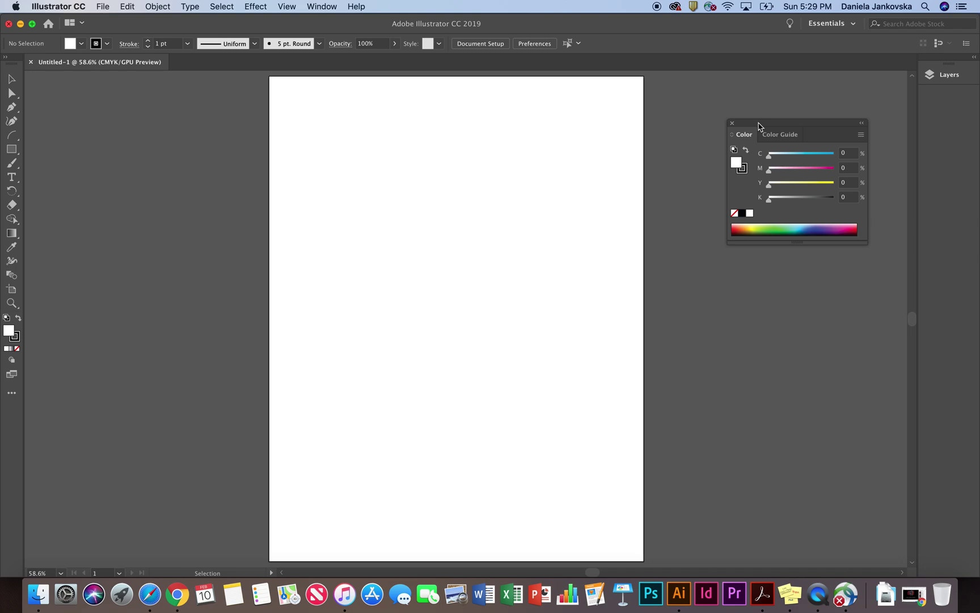
{"action": "left_click_drag", "start_coordinate": [759, 126], "coordinate": [942, 85]}
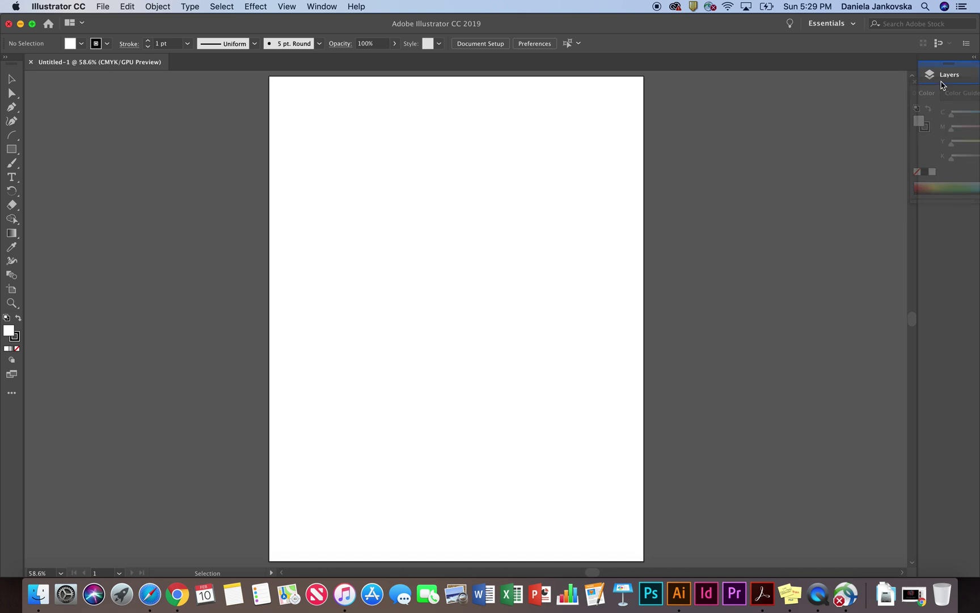
{"action": "left_click_drag", "start_coordinate": [941, 85], "coordinate": [942, 65]}
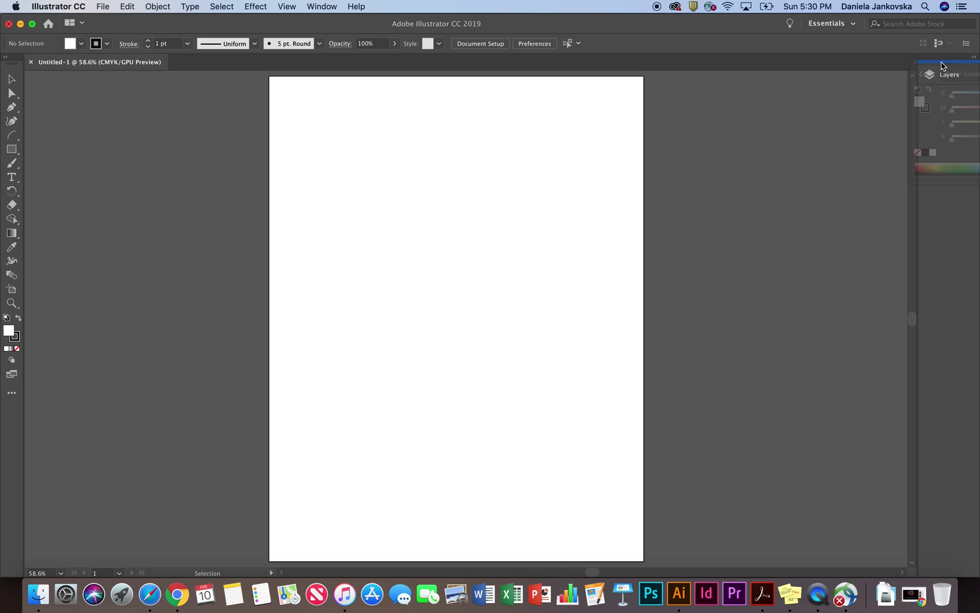
{"action": "left_click_drag", "start_coordinate": [942, 65], "coordinate": [942, 65]}
Step: Dock the Swatches panel below Color Guide and adjust the dock width
{"action": "left_click", "coordinate": [321, 6]}
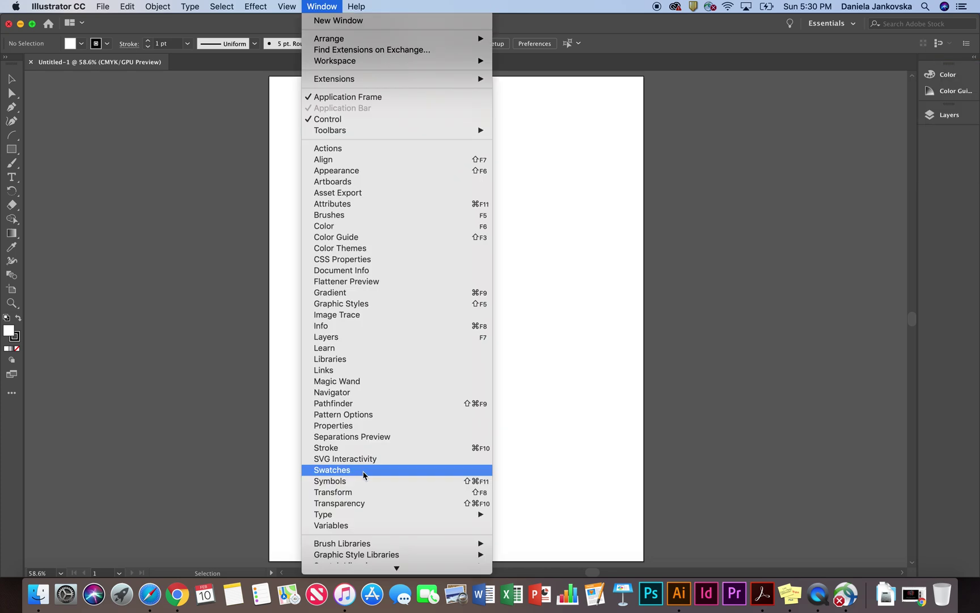
{"action": "left_click", "coordinate": [363, 471]}
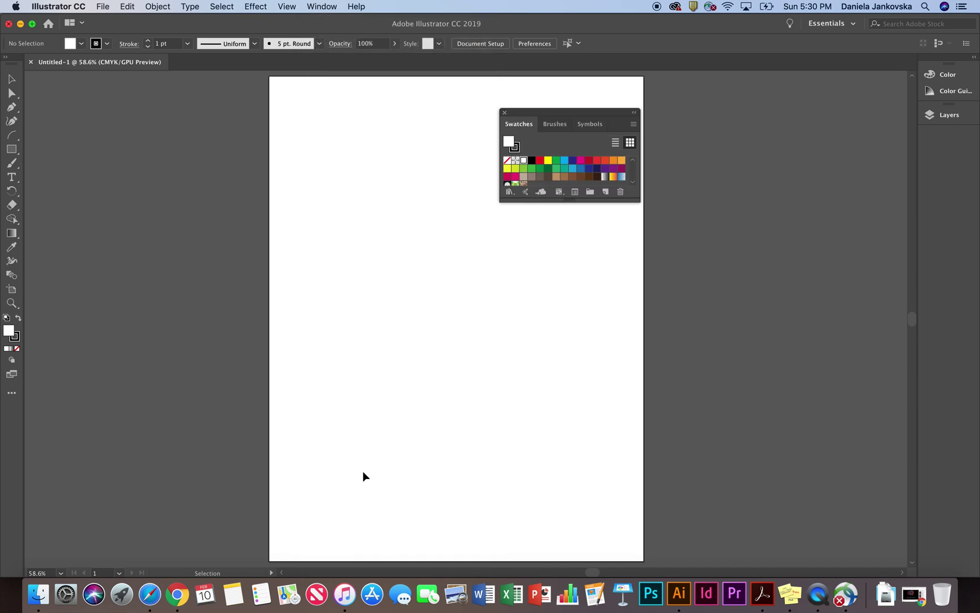
{"action": "left_click_drag", "start_coordinate": [553, 120], "coordinate": [951, 107]}
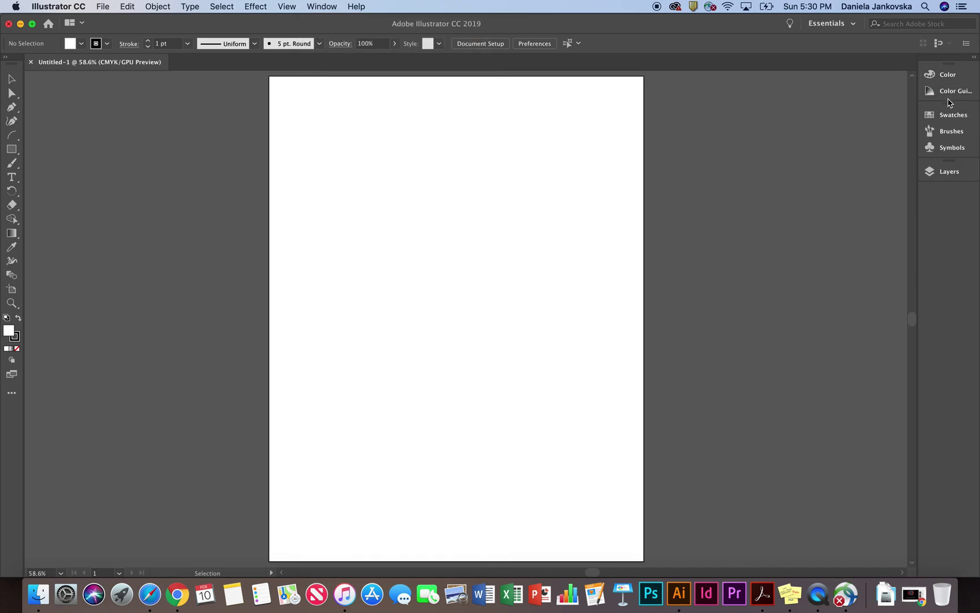
{"action": "left_click_drag", "start_coordinate": [918, 97], "coordinate": [882, 88]}
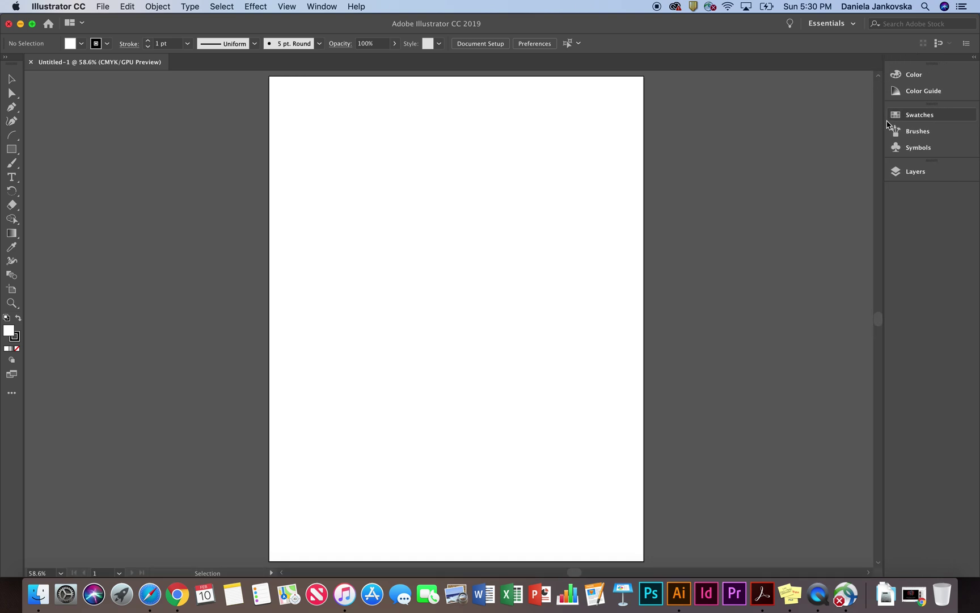
{"action": "mouse_move", "coordinate": [883, 111]}
{"action": "left_mouse_down"}
{"action": "mouse_move", "coordinate": [853, 112]}
{"action": "mouse_move", "coordinate": [917, 111]}
{"action": "mouse_move", "coordinate": [879, 112]}
{"action": "mouse_move", "coordinate": [891, 112]}
{"action": "left_mouse_up"}
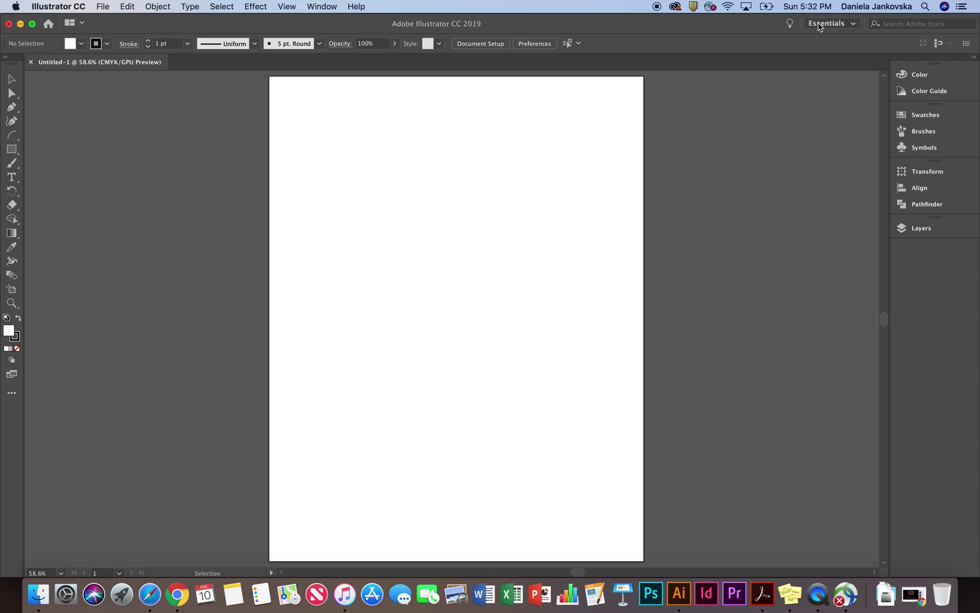
Step: Save the current panel layout as a new workspace named 'Fashion Workspace'
{"action": "left_click", "coordinate": [854, 25]}
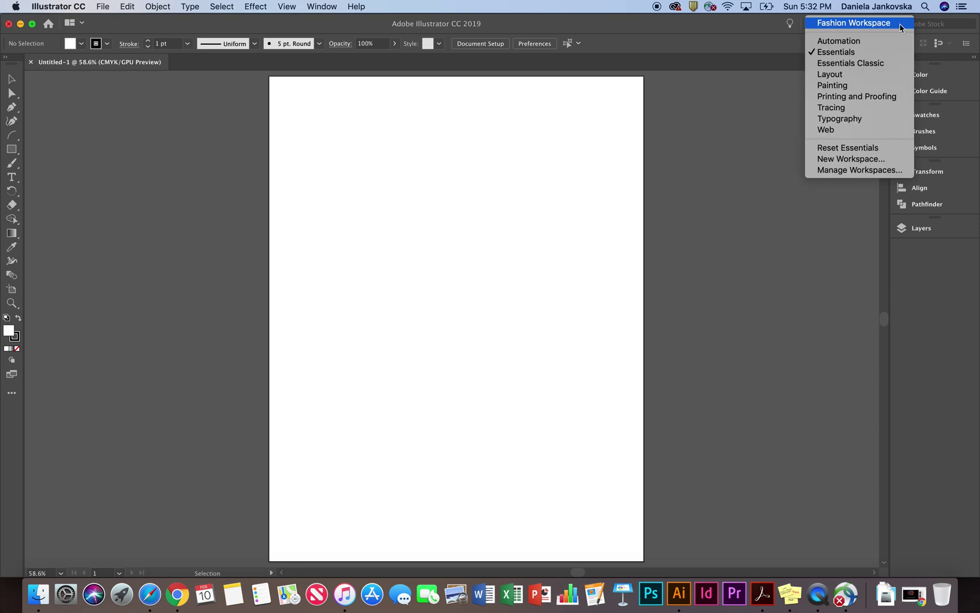
{"action": "left_click", "coordinate": [894, 163]}
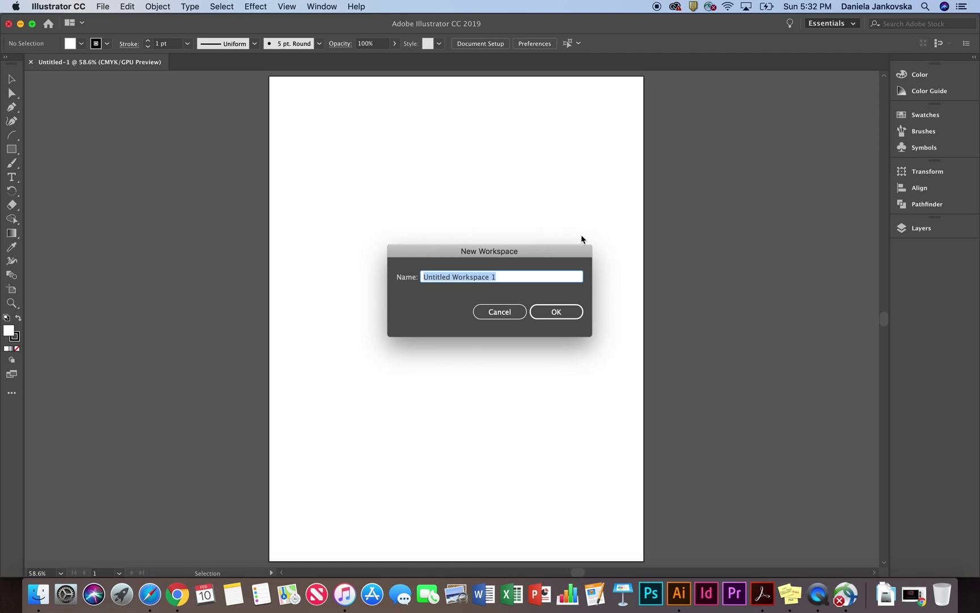
{"action": "type", "text": "Fashion Workspace"}
{"action": "left_click", "coordinate": [552, 312]}
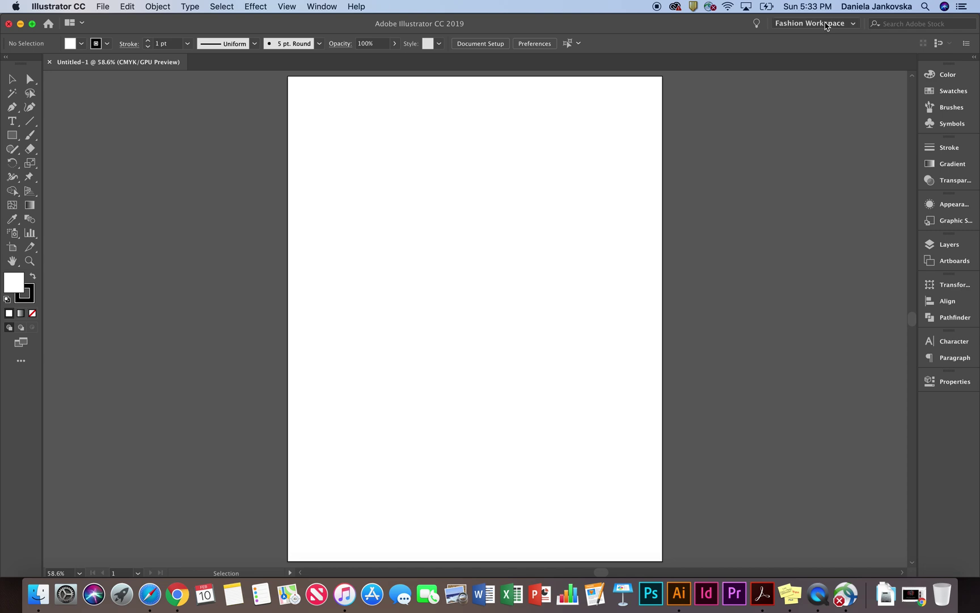
Step: Switch to the Automation workspace, then reset the Essentials workspace
{"action": "left_click", "coordinate": [826, 26]}
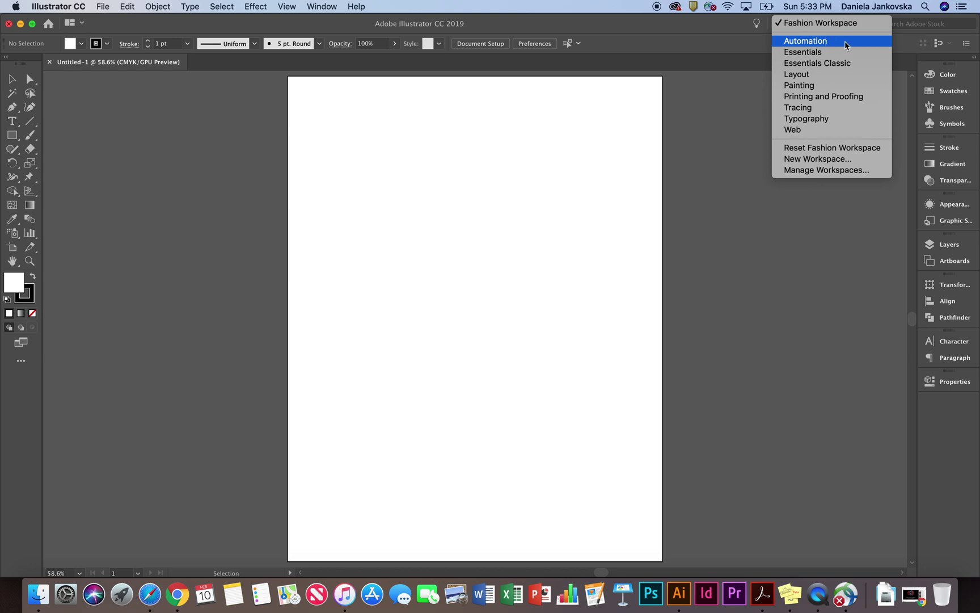
{"action": "left_click", "coordinate": [806, 40]}
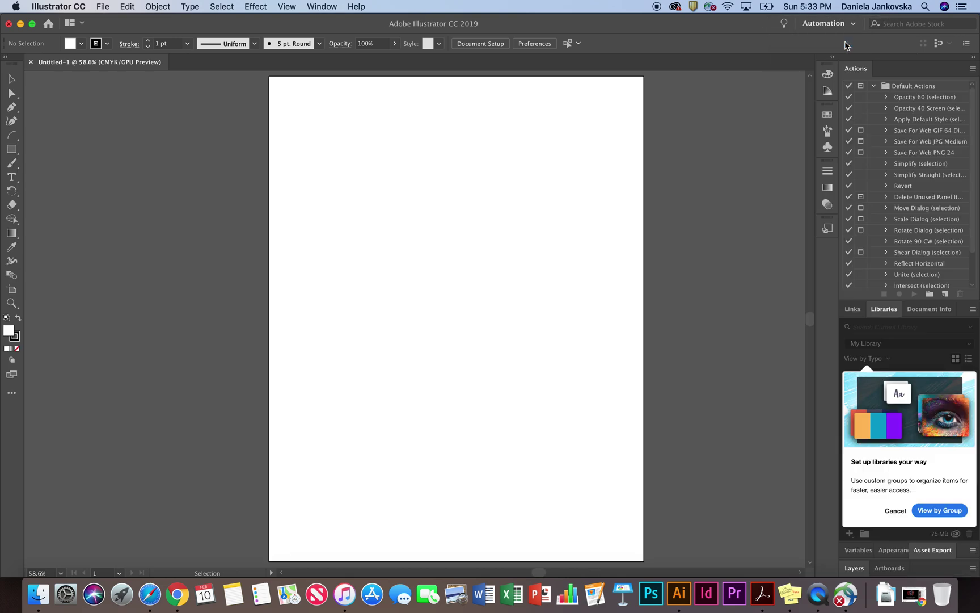
{"action": "left_click", "coordinate": [831, 23]}
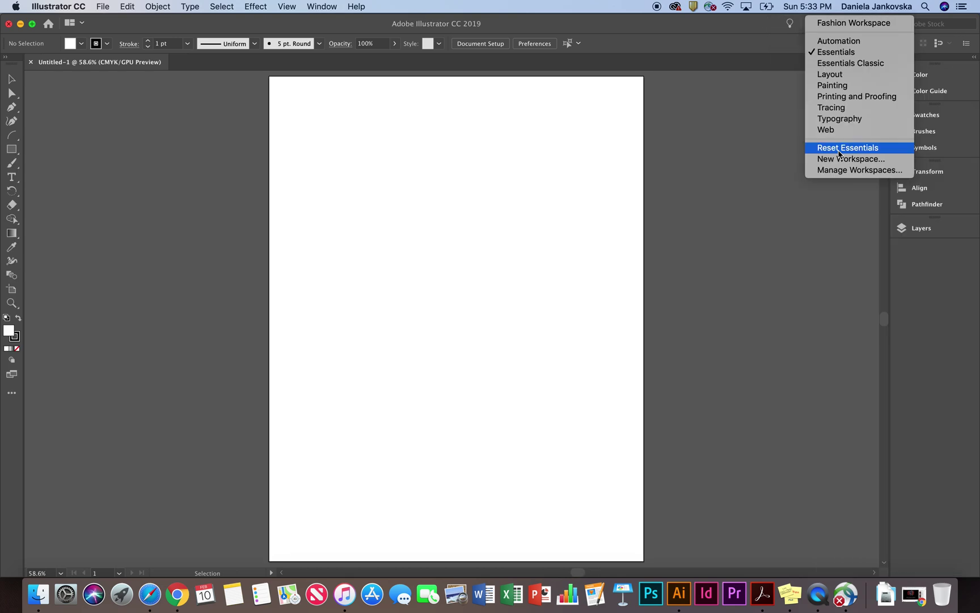
{"action": "left_click", "coordinate": [834, 147]}
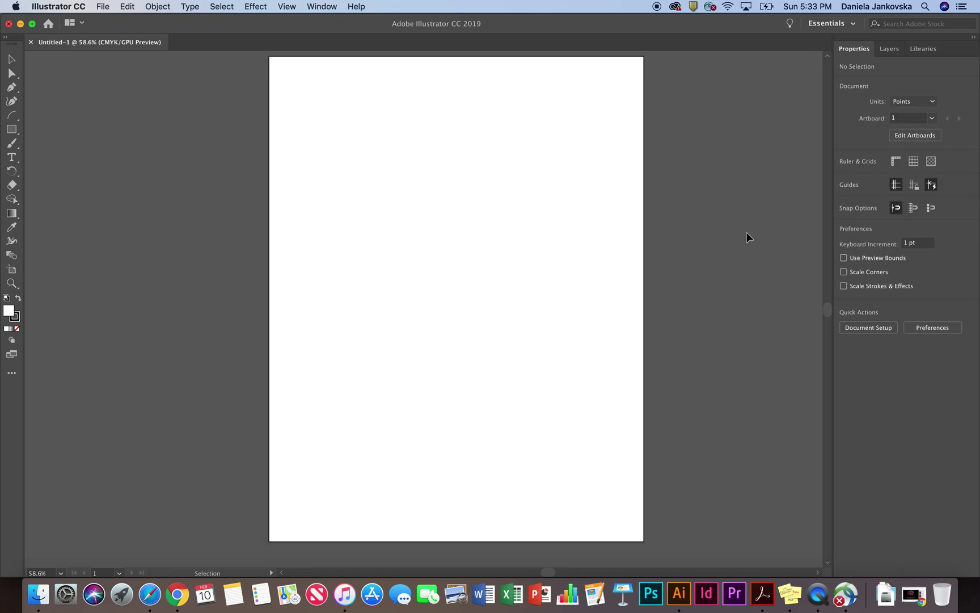
Step: Return to Fashion Workspace, float two panel groups, then reset Fashion Workspace
{"action": "left_click", "coordinate": [837, 26]}
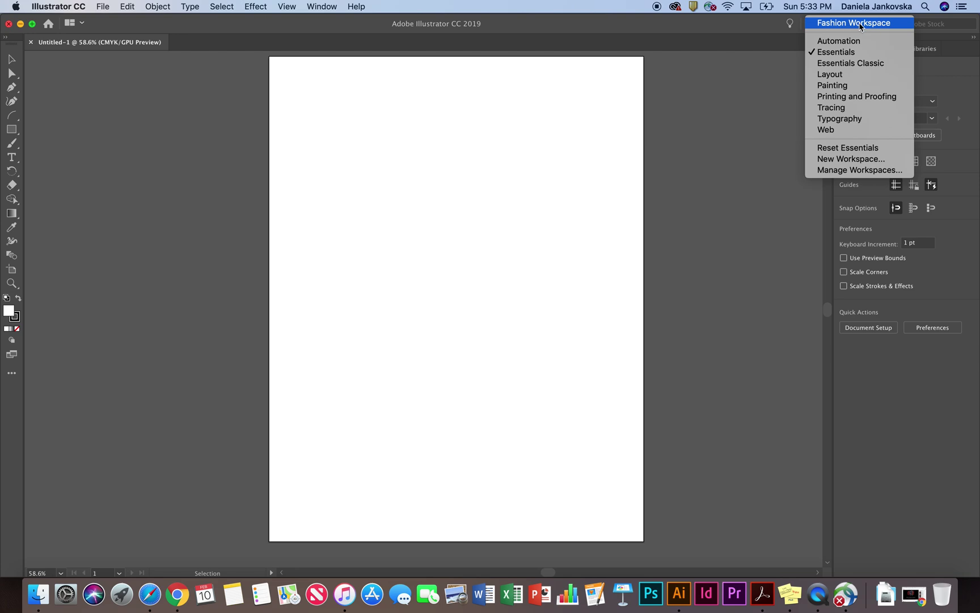
{"action": "left_click", "coordinate": [904, 23]}
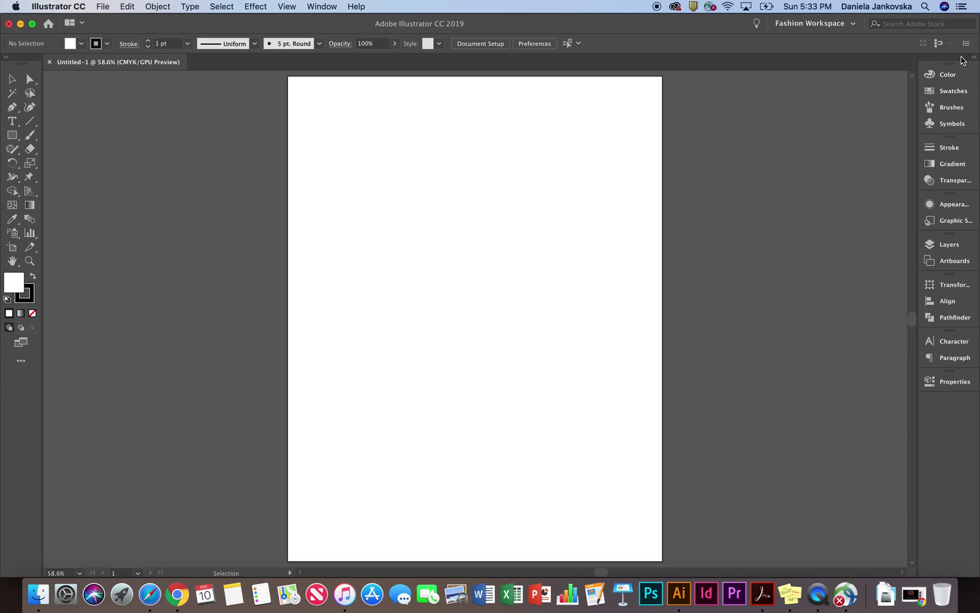
{"action": "left_click_drag", "start_coordinate": [929, 75], "coordinate": [806, 119]}
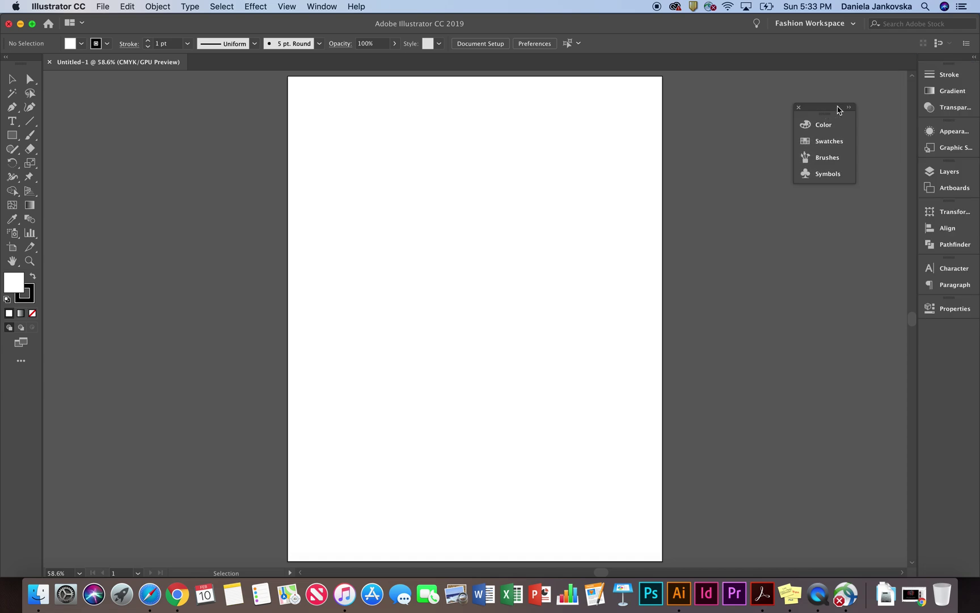
{"action": "left_click_drag", "start_coordinate": [941, 60], "coordinate": [885, 165]}
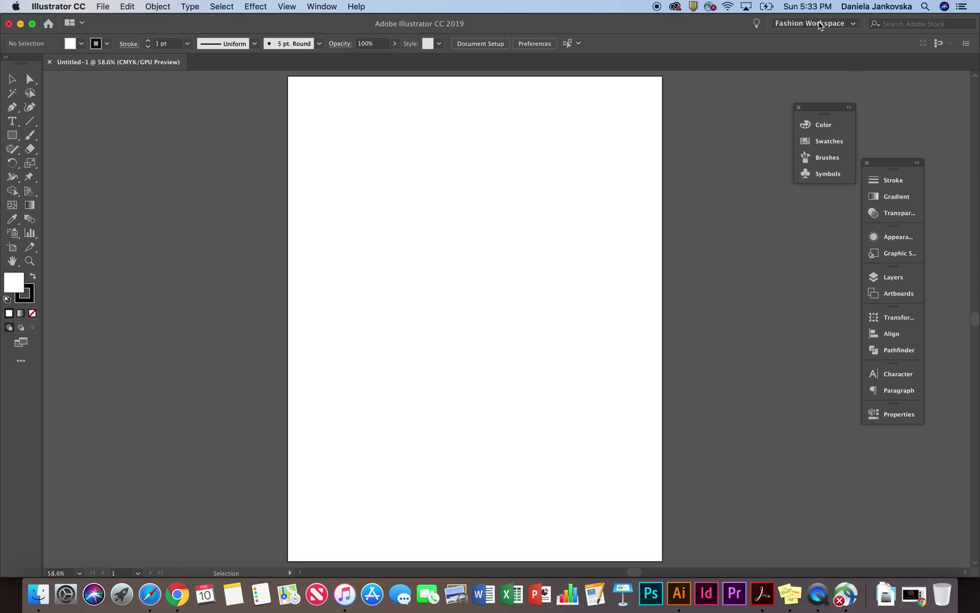
{"action": "left_click", "coordinate": [820, 24]}
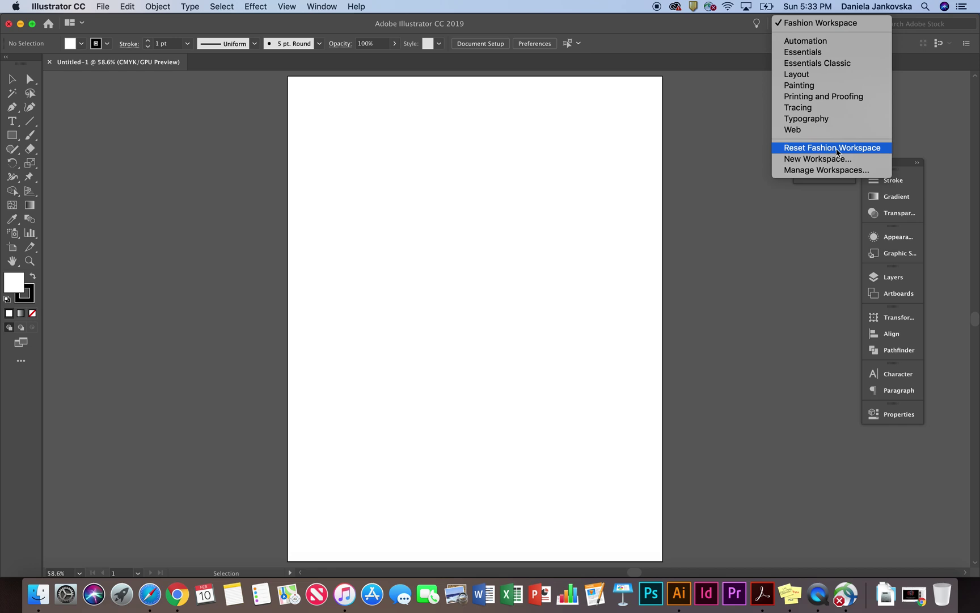
{"action": "left_click", "coordinate": [841, 149]}
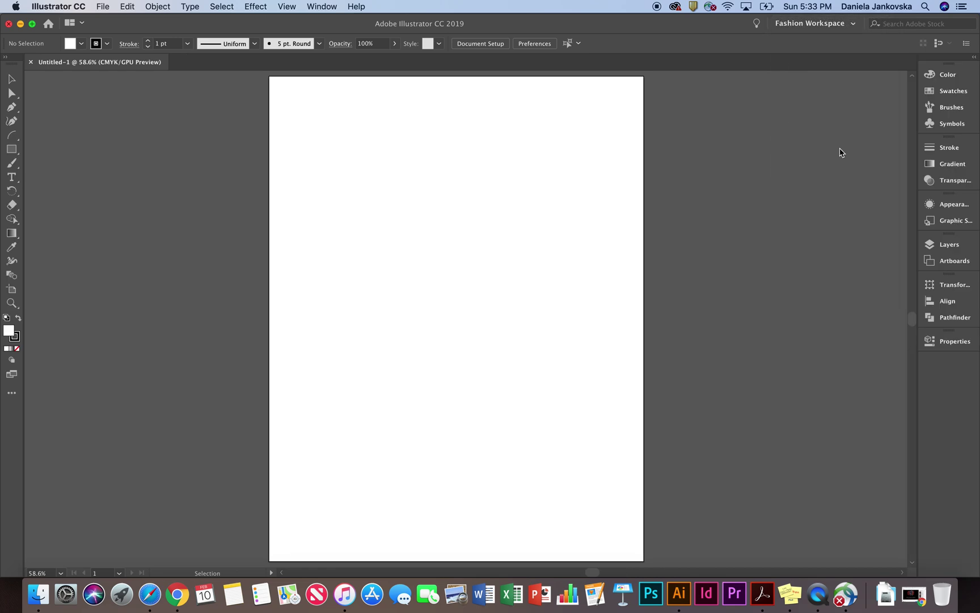